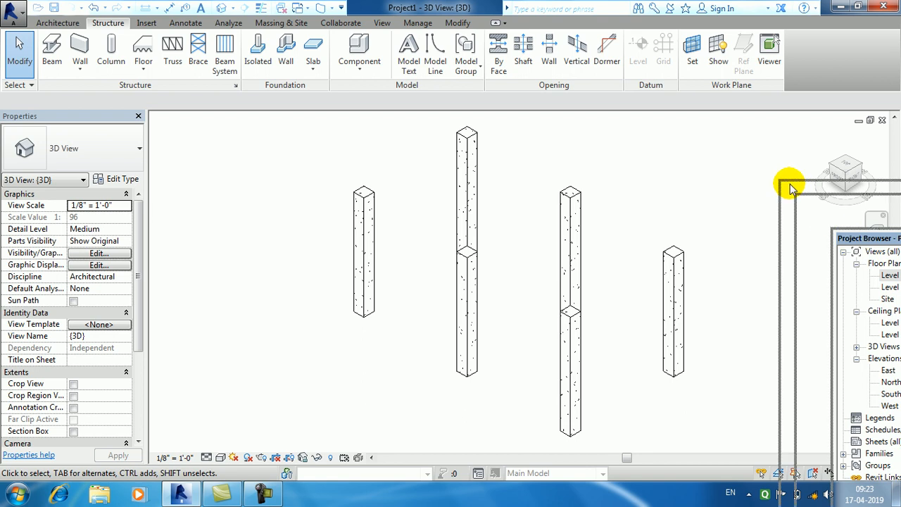
In the Level 1 floor plan, load the M_Concrete-Rectangular-Column family from the Concrete folder of the structural columns library.
{"action": "left_click", "coordinate": [811, 125]}
{"action": "double_click", "coordinate": [813, 123]}
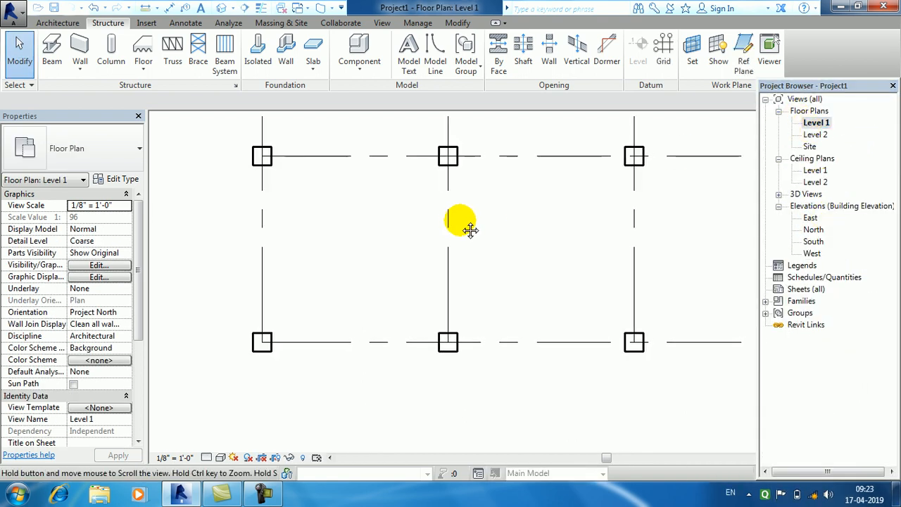
{"action": "left_click", "coordinate": [111, 48]}
{"action": "left_click", "coordinate": [534, 65]}
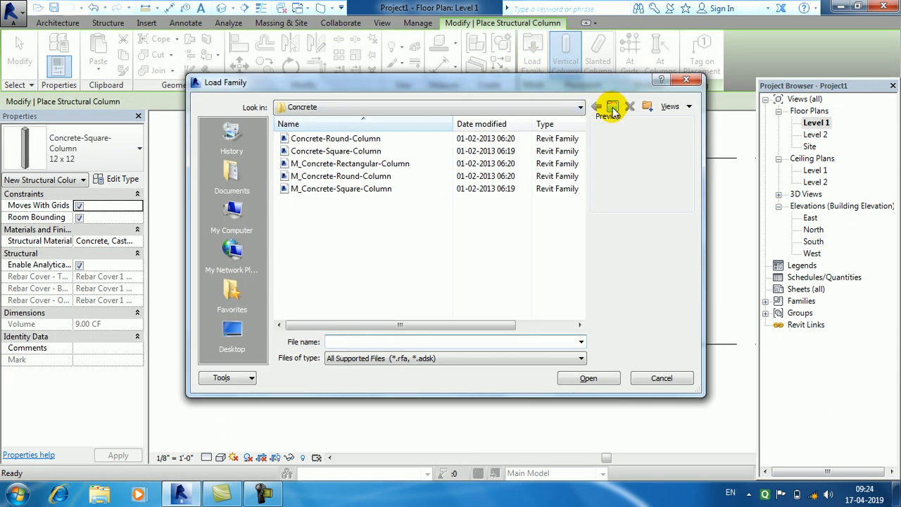
{"action": "left_click", "coordinate": [612, 107]}
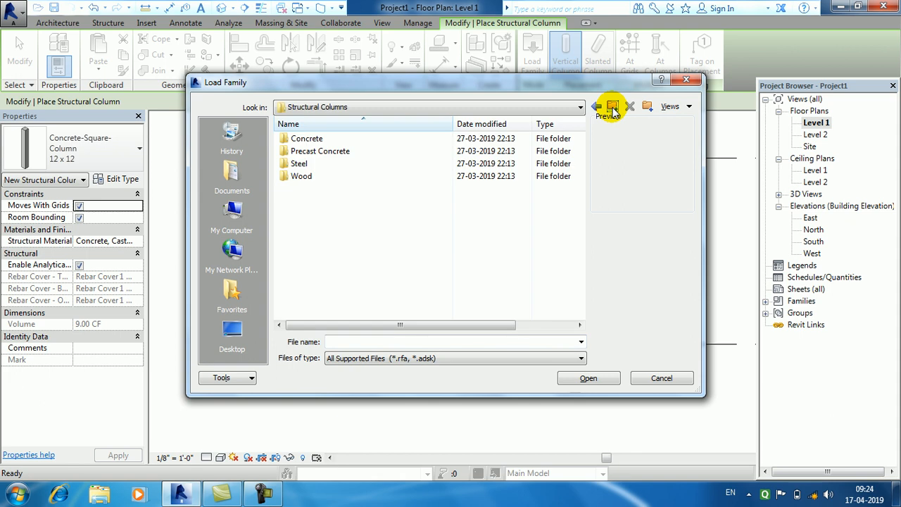
{"action": "left_click", "coordinate": [313, 138]}
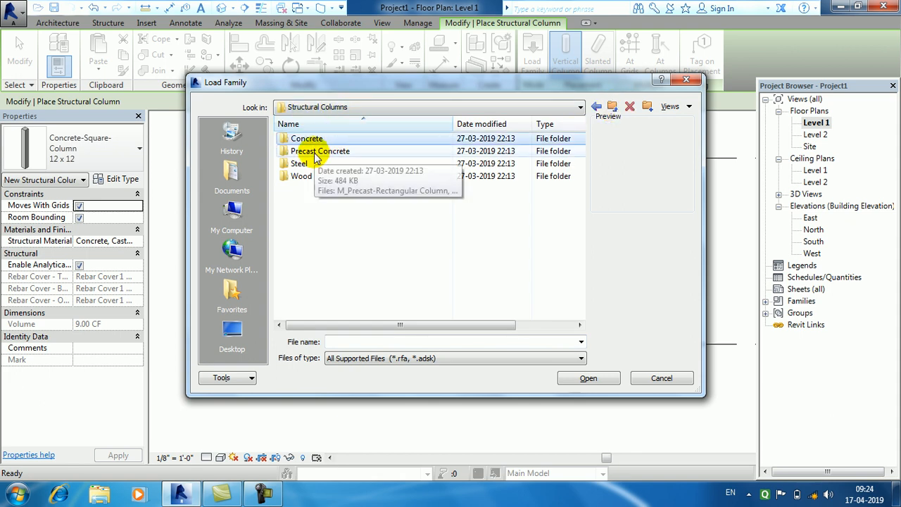
{"action": "left_click", "coordinate": [317, 152]}
{"action": "left_click", "coordinate": [310, 164]}
{"action": "left_click", "coordinate": [303, 176]}
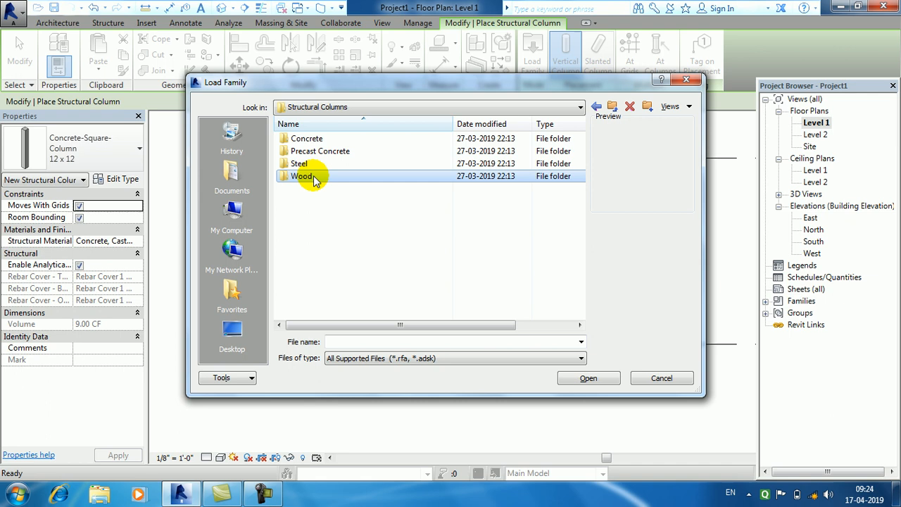
{"action": "double_click", "coordinate": [334, 138]}
{"action": "left_click", "coordinate": [320, 151]}
{"action": "left_click", "coordinate": [332, 164]}
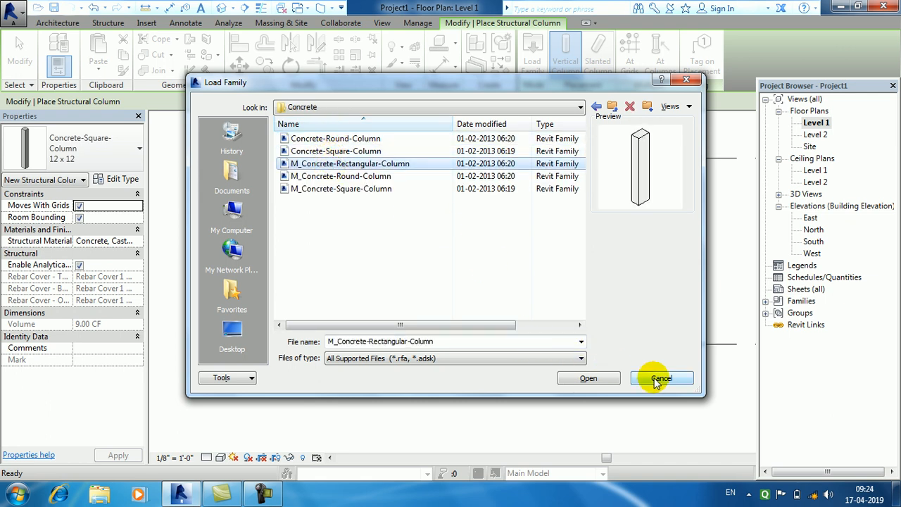
{"action": "left_click", "coordinate": [606, 381]}
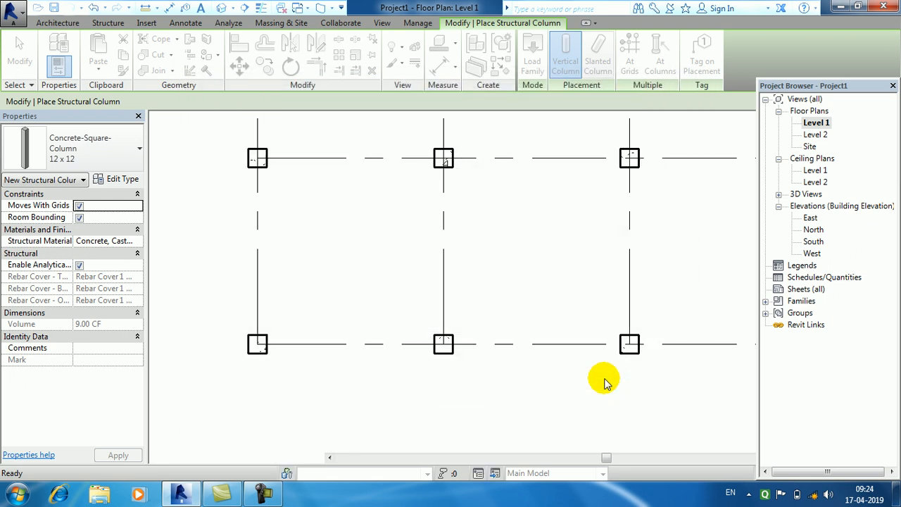
Place three 300 x 450mm rectangular concrete columns at consecutive vertical gridlines along the empty horizontal gridline above the square columns.
{"action": "middle_click_drag", "start_coordinate": [504, 218], "coordinate": [378, 280]}
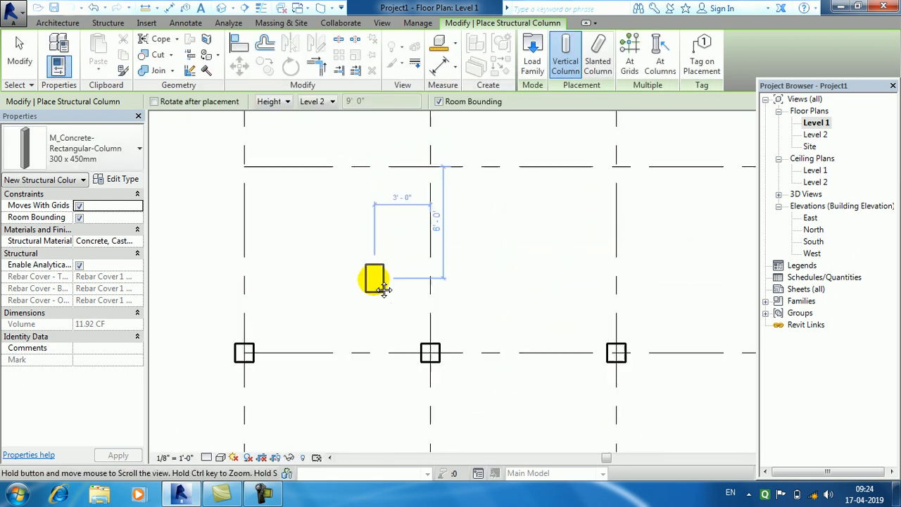
{"action": "left_click", "coordinate": [244, 168]}
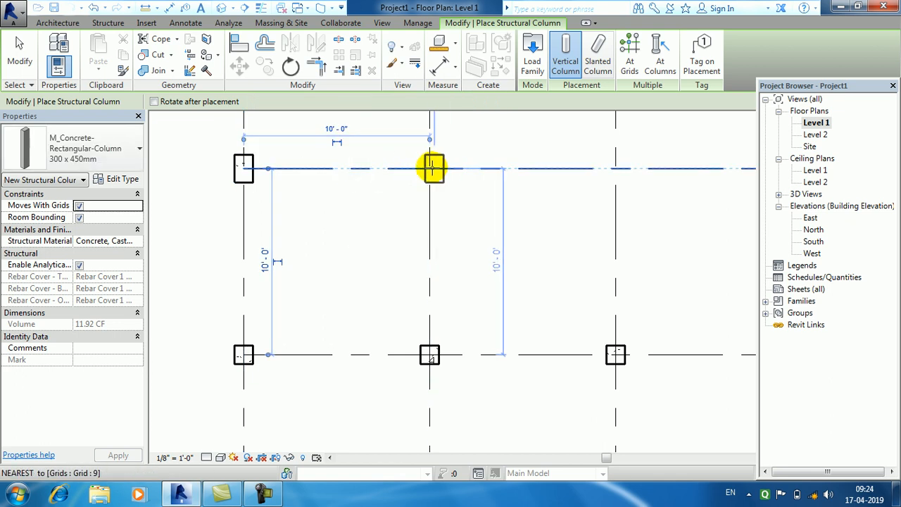
{"action": "left_click", "coordinate": [430, 168]}
{"action": "left_click", "coordinate": [621, 174]}
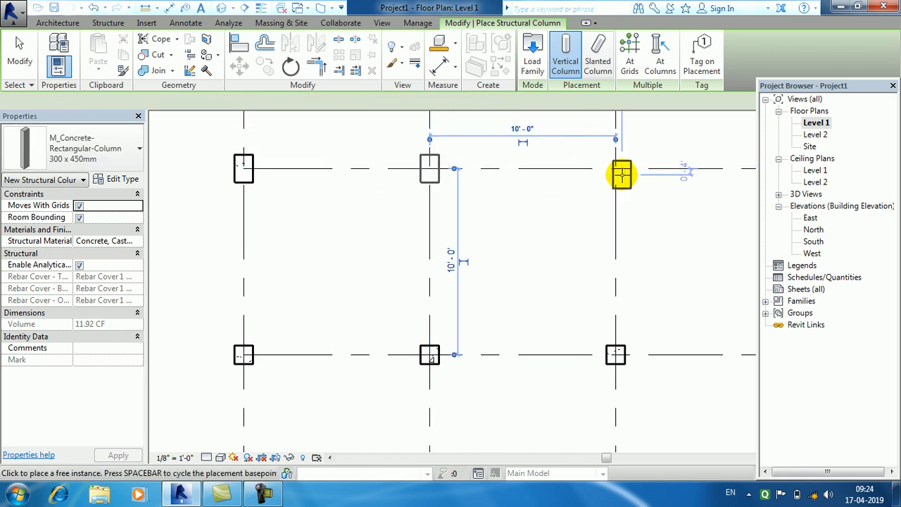
{"action": "left_click", "coordinate": [33, 63]}
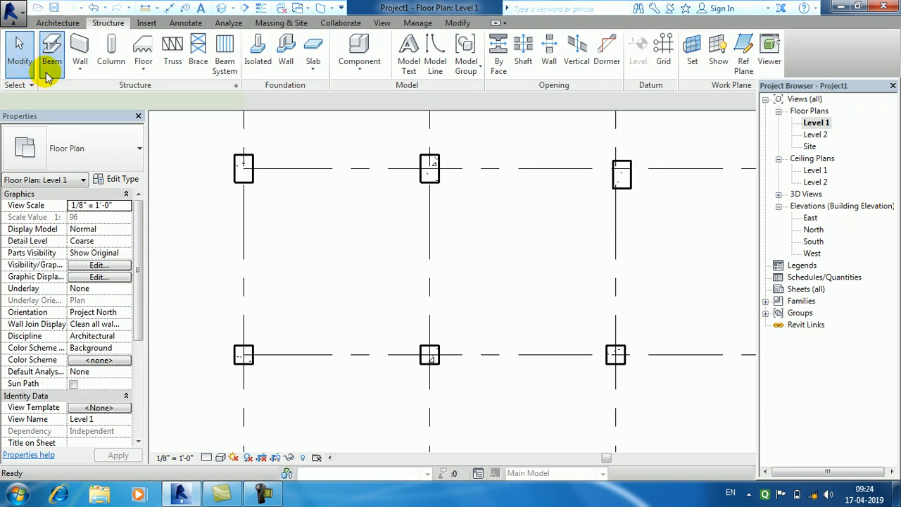
Start placing a beam and browse the family library to the Structural Framing Concrete folder, previewing its rectangular beam families.
{"action": "left_click", "coordinate": [47, 64]}
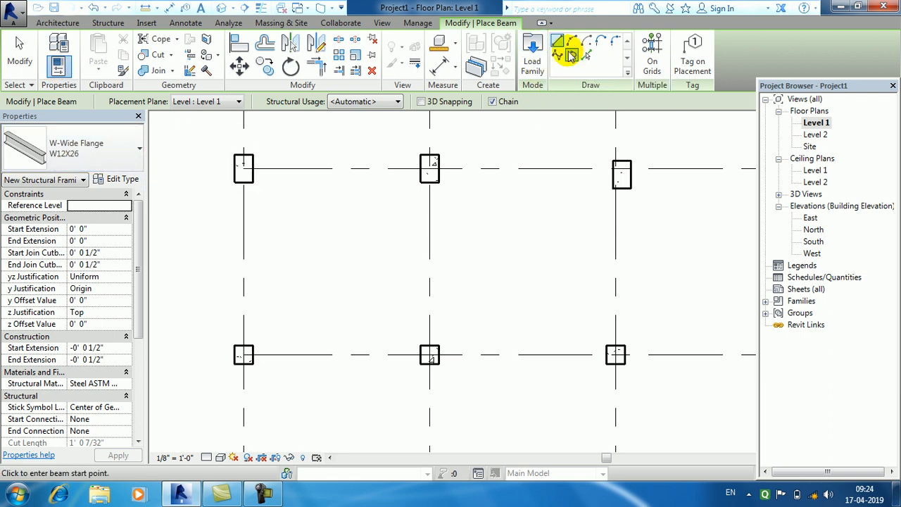
{"action": "left_click", "coordinate": [535, 61]}
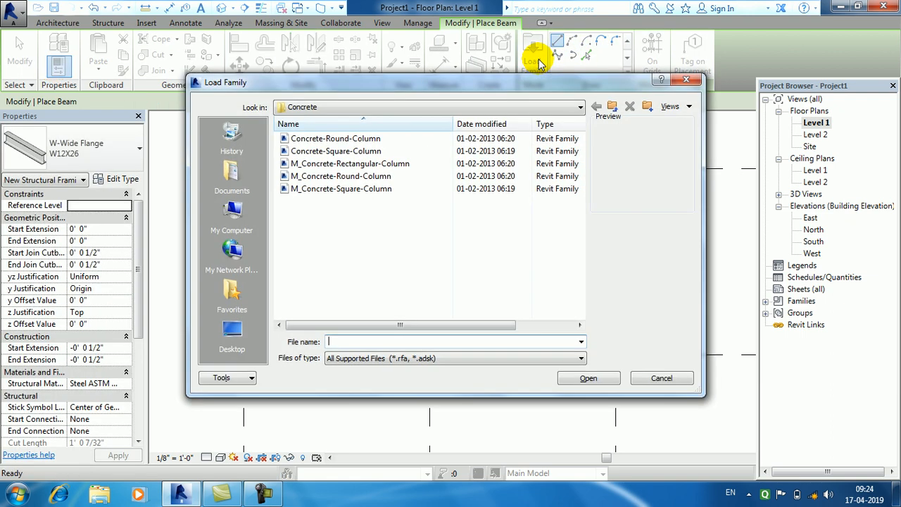
{"action": "left_click", "coordinate": [613, 106]}
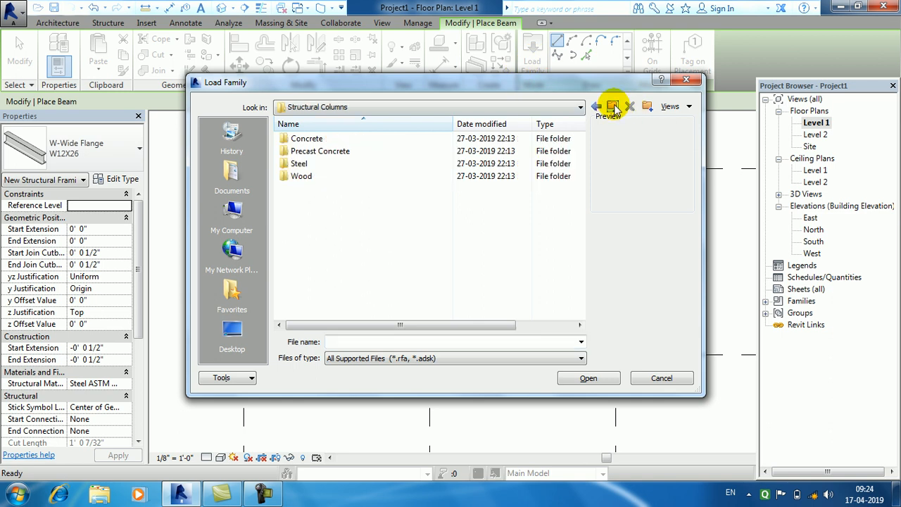
{"action": "left_click", "coordinate": [613, 106]}
{"action": "scroll", "coordinate": [352, 289], "scroll_direction": "down", "scroll_amount": 4}
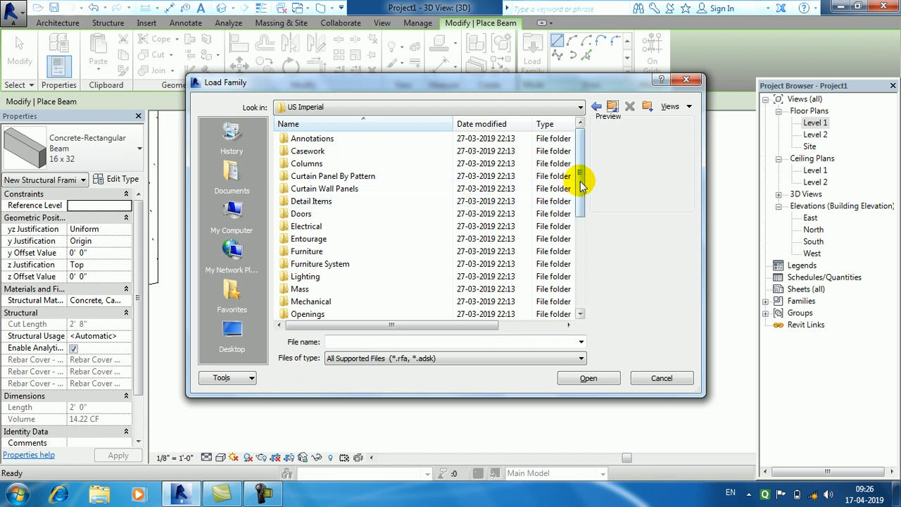
{"action": "left_click_drag", "start_coordinate": [584, 181], "coordinate": [583, 281]}
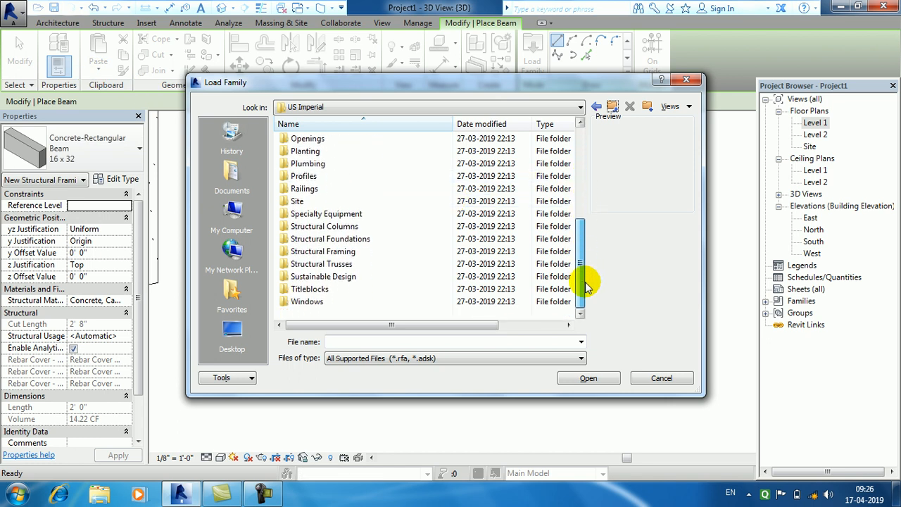
{"action": "left_click", "coordinate": [355, 255]}
{"action": "double_click", "coordinate": [355, 258]}
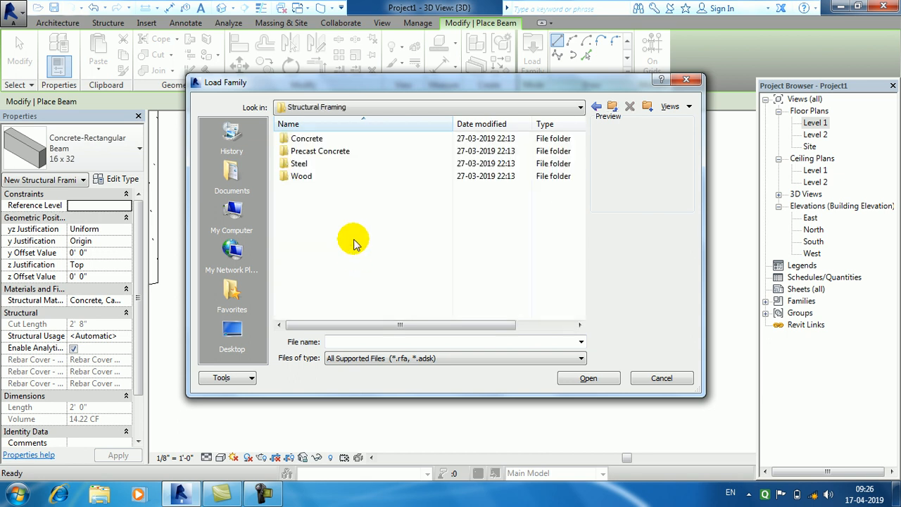
{"action": "double_click", "coordinate": [310, 139]}
{"action": "left_click", "coordinate": [310, 152]}
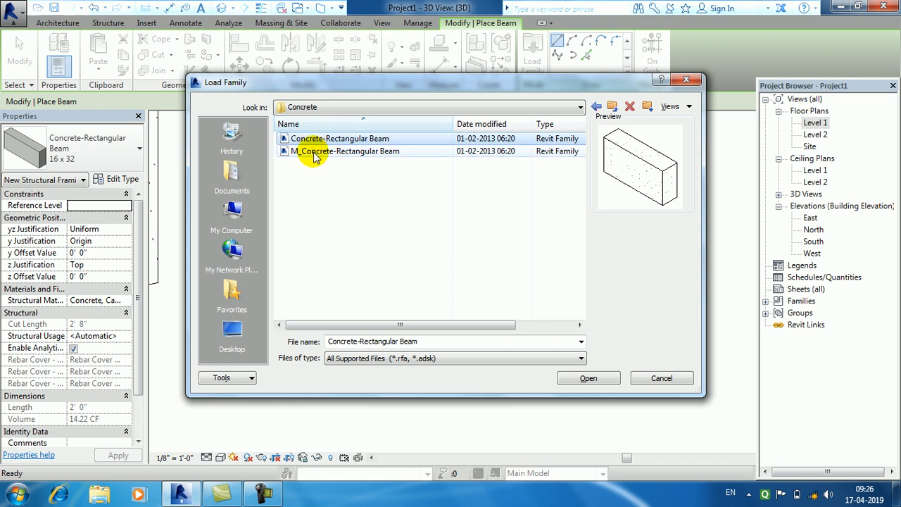
Preview each beam family in the Precast Concrete folder of Structural Framing, from M_Precast-Double Tee to Precast-Single Tee.
{"action": "left_click", "coordinate": [612, 107]}
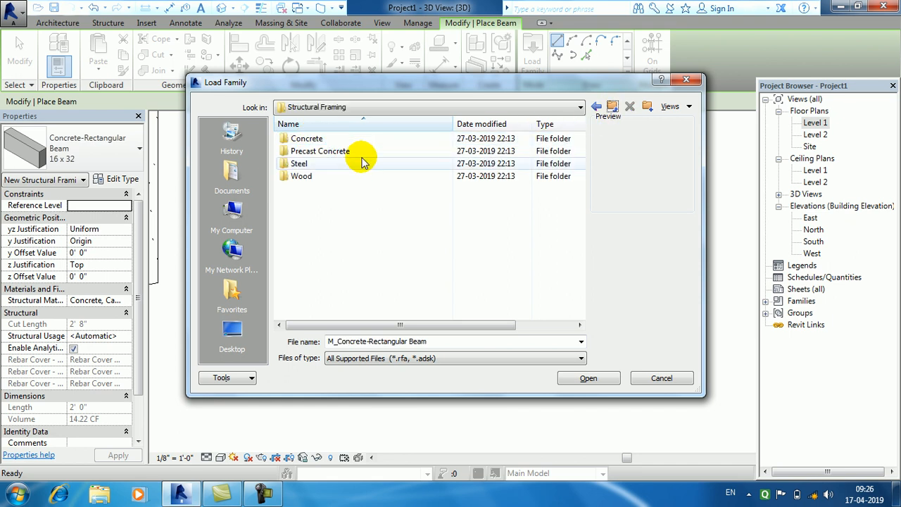
{"action": "double_click", "coordinate": [331, 151]}
{"action": "left_click", "coordinate": [364, 140]}
{"action": "left_click", "coordinate": [362, 151]}
{"action": "left_click", "coordinate": [363, 163]}
{"action": "left_click", "coordinate": [365, 177]}
{"action": "left_click", "coordinate": [362, 189]}
{"action": "left_click", "coordinate": [354, 201]}
{"action": "left_click", "coordinate": [354, 215]}
{"action": "left_click", "coordinate": [356, 226]}
{"action": "left_click", "coordinate": [352, 239]}
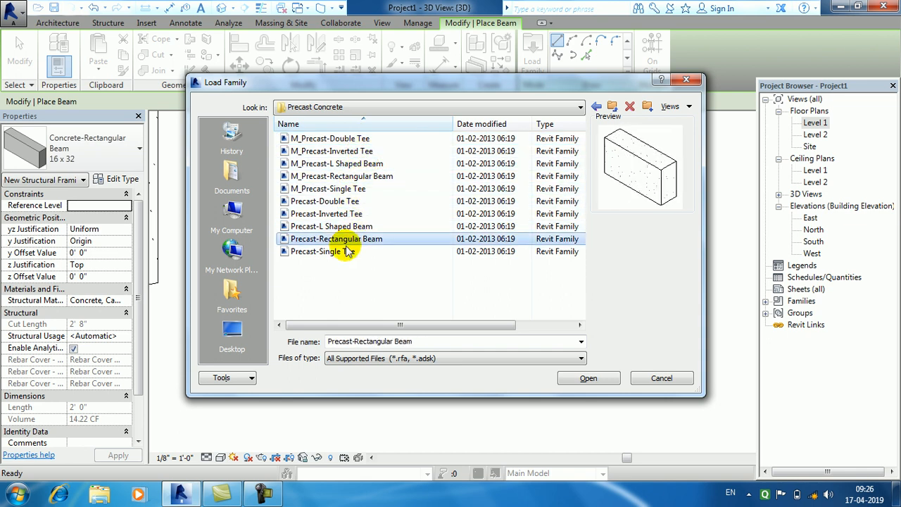
{"action": "left_click", "coordinate": [343, 252]}
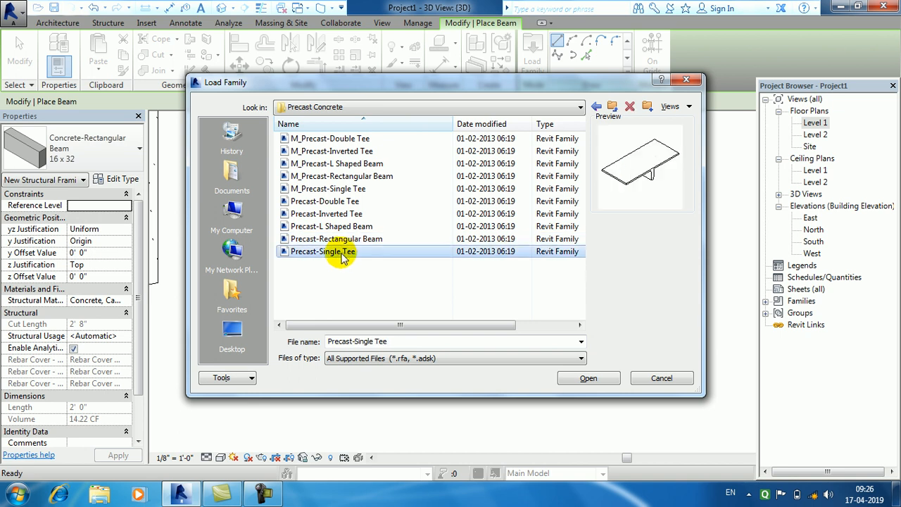
Examine the previews of the Steel structural framing families, from BG Joist Girder to M_K-Series Bar Joist-Rod Web.
{"action": "left_click", "coordinate": [612, 106]}
{"action": "double_click", "coordinate": [352, 163]}
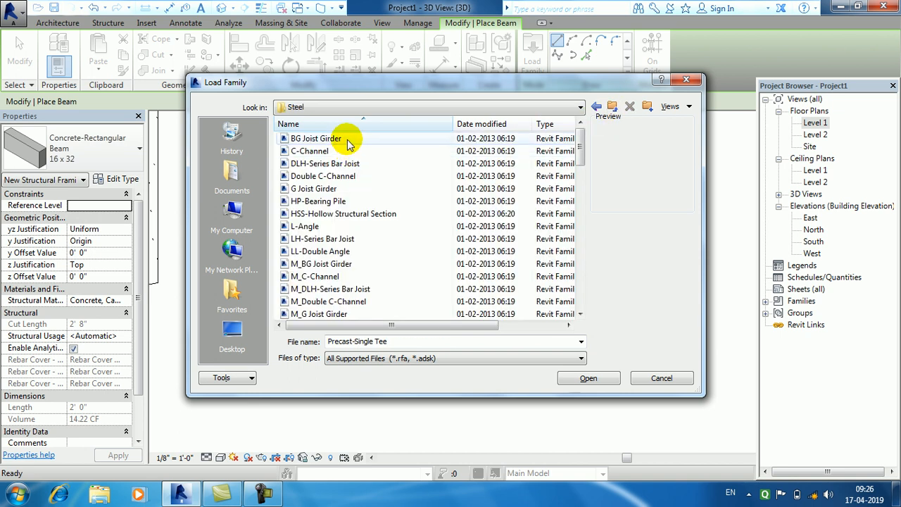
{"action": "left_click", "coordinate": [349, 141]}
{"action": "key", "text": "Down"}
{"action": "key", "text": "Down"}
{"action": "key", "text": "Down"}
{"action": "key", "text": "Down"}
{"action": "key", "text": "Down"}
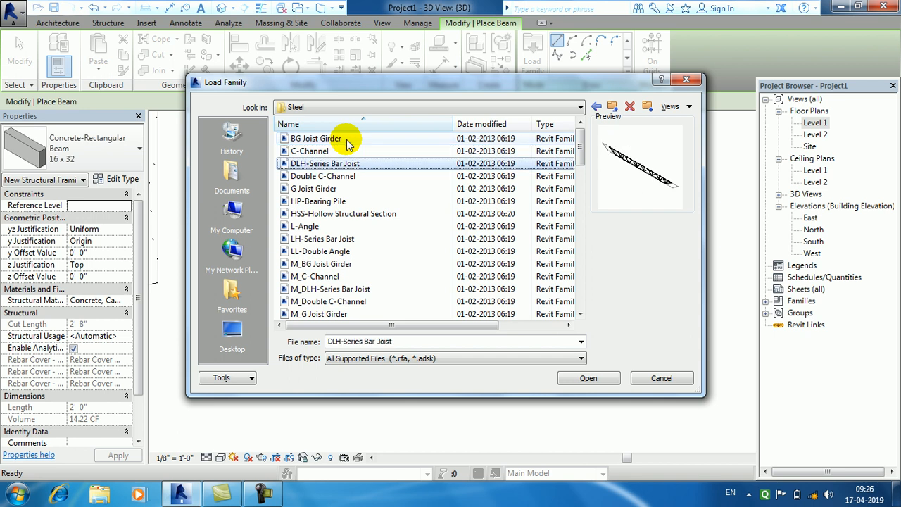
{"action": "key", "text": "Down"}
{"action": "key", "text": "Down"}
{"action": "key", "text": "Down"}
{"action": "key", "text": "Down"}
{"action": "key", "text": "Down"}
{"action": "key", "text": "Down"}
{"action": "key", "text": "Down"}
{"action": "key", "text": "Down"}
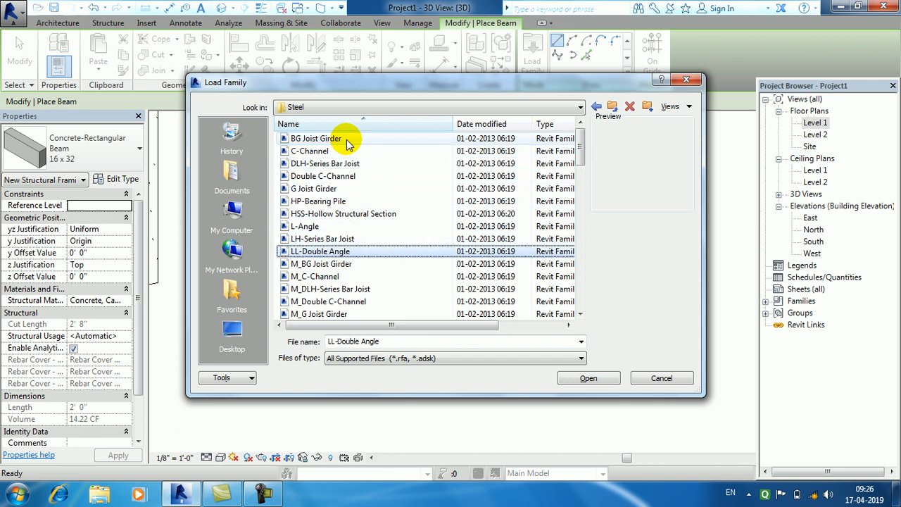
{"action": "key", "text": "Down"}
{"action": "key", "text": "Down"}
{"action": "key", "text": "Down"}
{"action": "key", "text": "Down"}
{"action": "key", "text": "Down"}
{"action": "key", "text": "Down"}
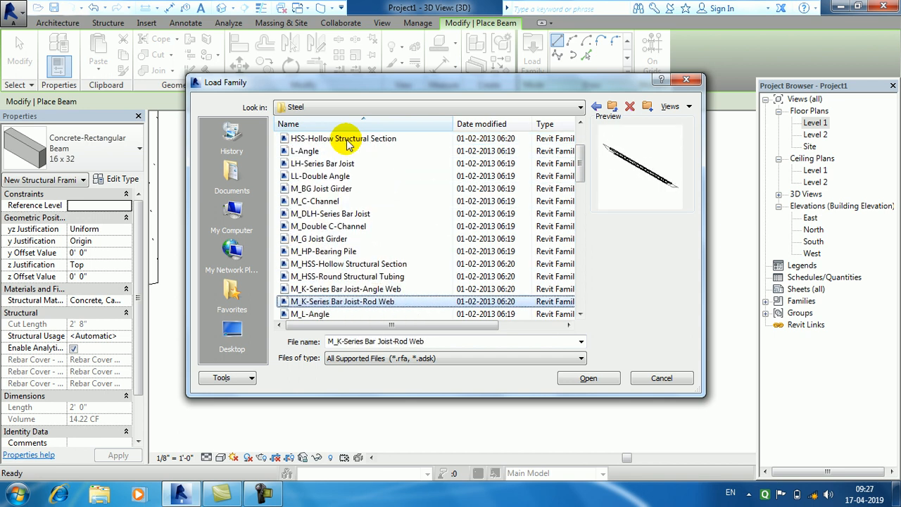
Load the M_Concrete-Rectangular Beam family from the Concrete folder of Structural Framing.
{"action": "key", "text": "BackSpace"}
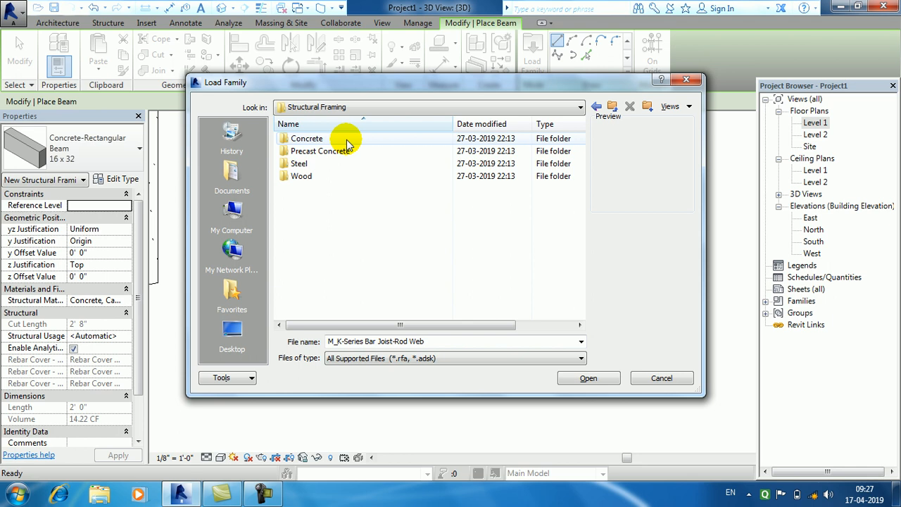
{"action": "left_click", "coordinate": [346, 140]}
{"action": "key", "text": "Return"}
{"action": "key", "text": "Down"}
{"action": "key", "text": "Down"}
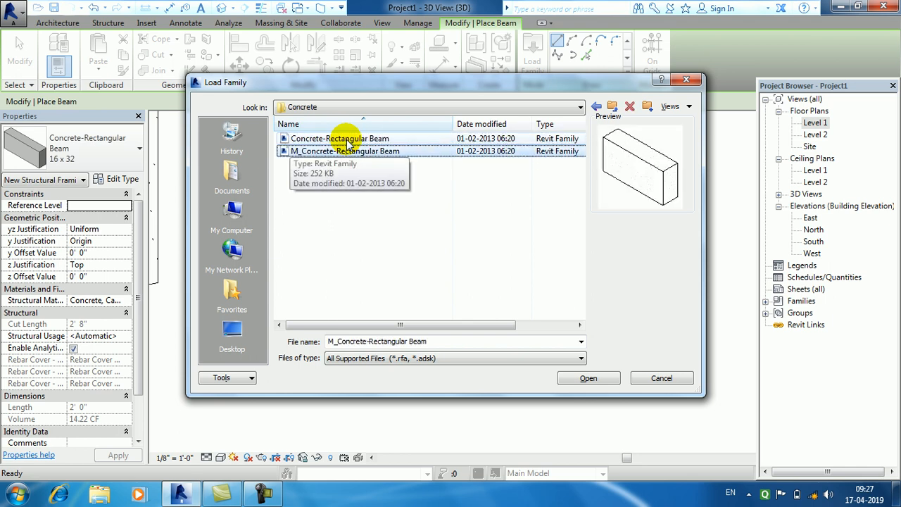
{"action": "key", "text": "Return"}
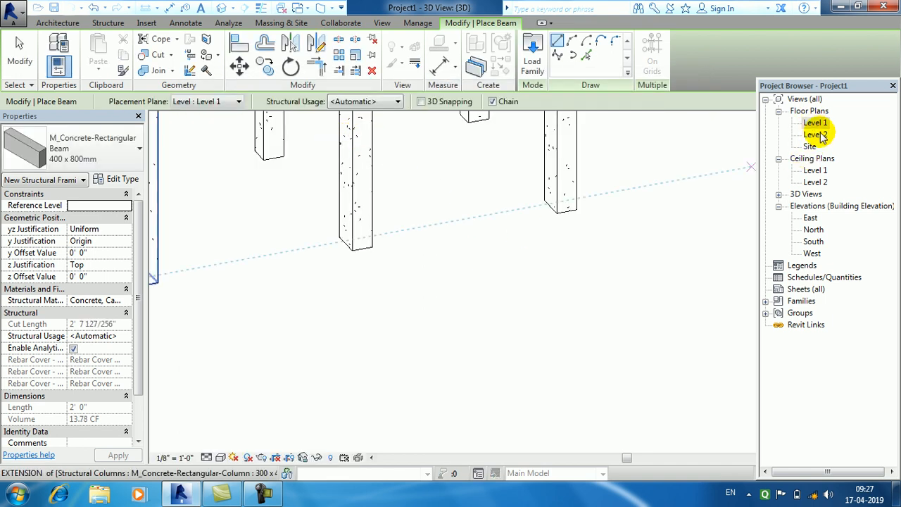
In the Level 2 floor plan, draw a closed loop of four 400 x 800mm concrete beams between the columns of the leftmost grid bay.
{"action": "double_click", "coordinate": [817, 134]}
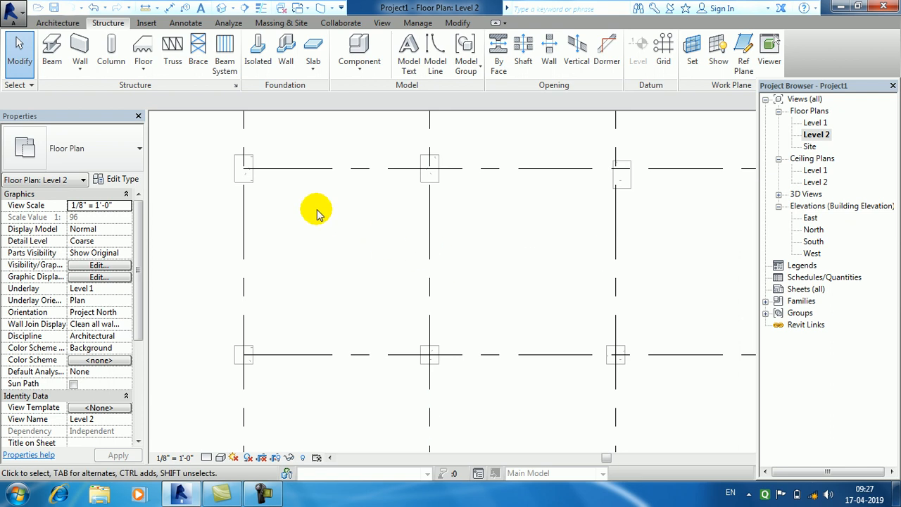
{"action": "left_click", "coordinate": [52, 53]}
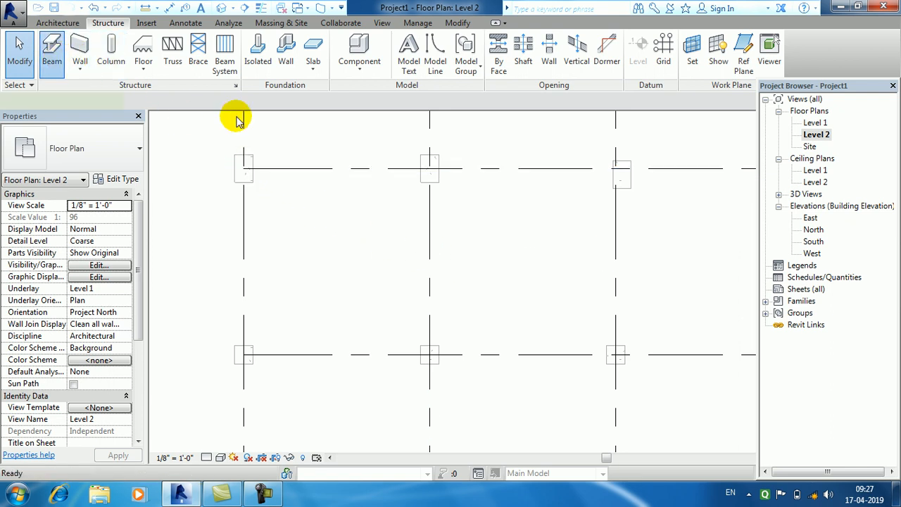
{"action": "left_click", "coordinate": [243, 169]}
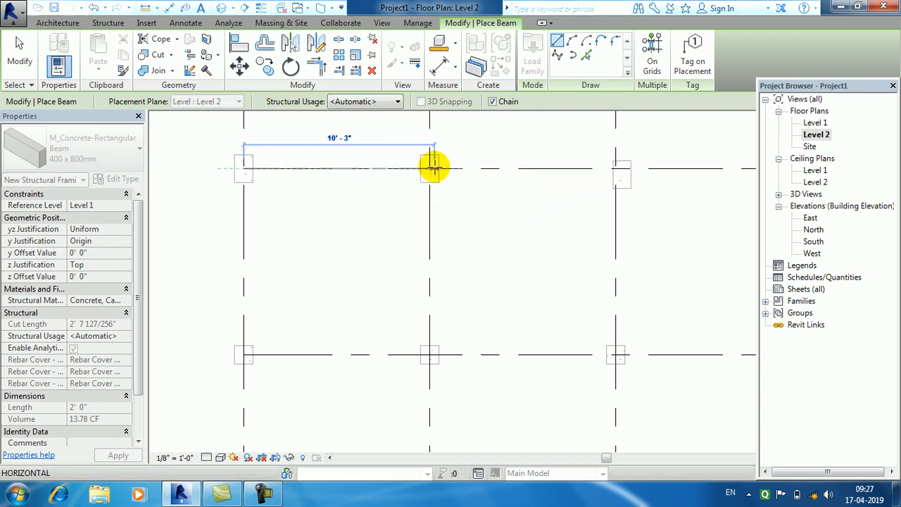
{"action": "left_click", "coordinate": [429, 188]}
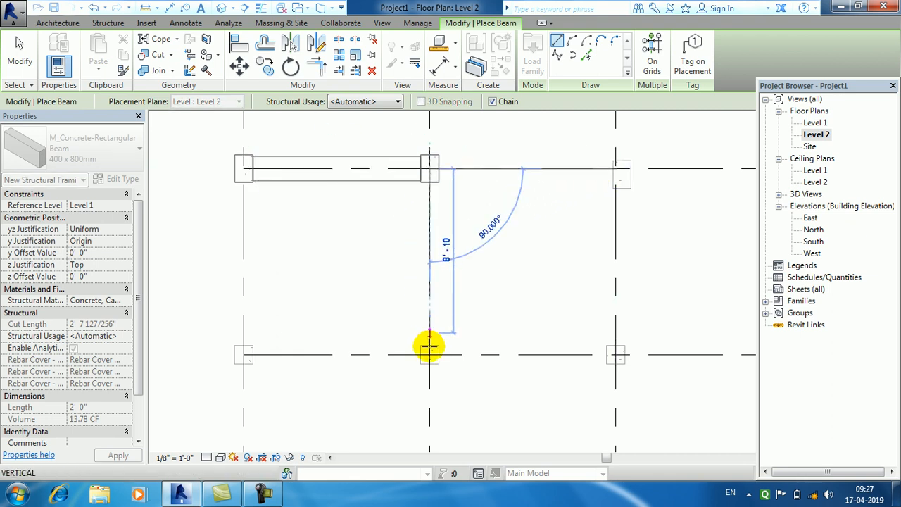
{"action": "left_click", "coordinate": [393, 354]}
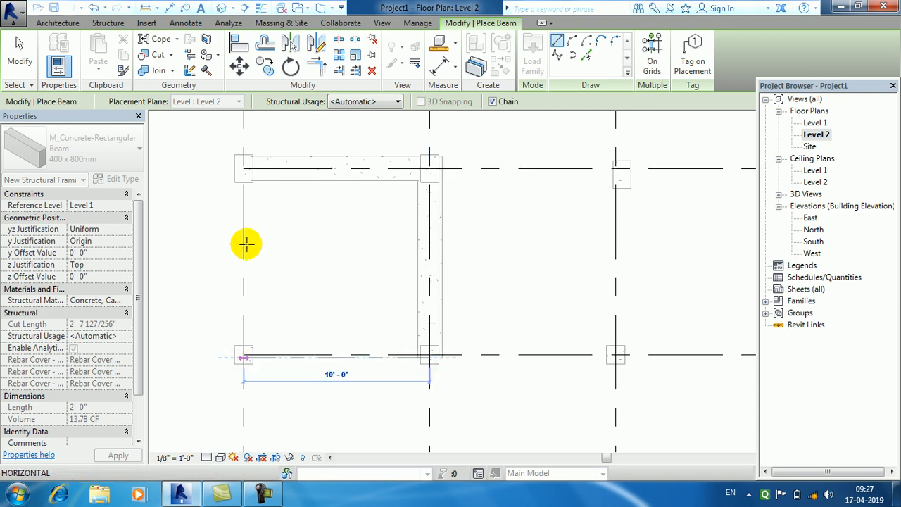
{"action": "left_click", "coordinate": [249, 275]}
{"action": "left_click", "coordinate": [244, 167]}
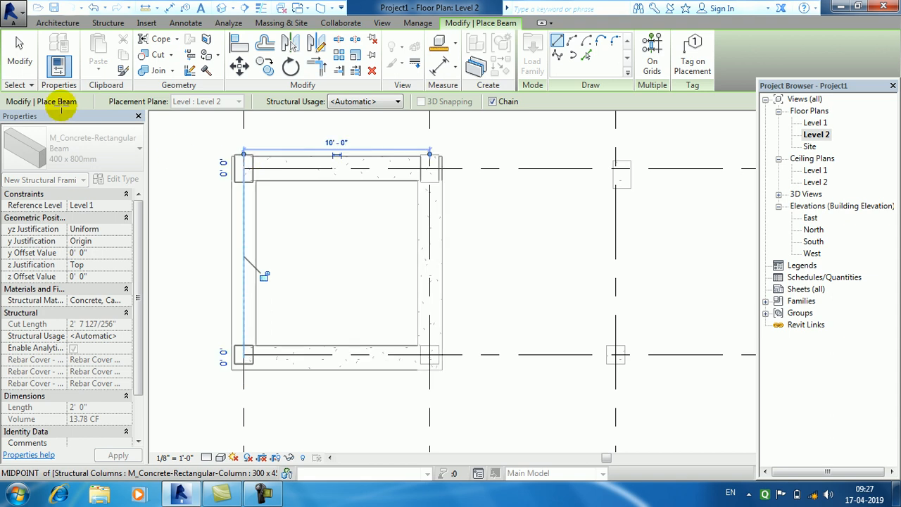
{"action": "left_click", "coordinate": [19, 50]}
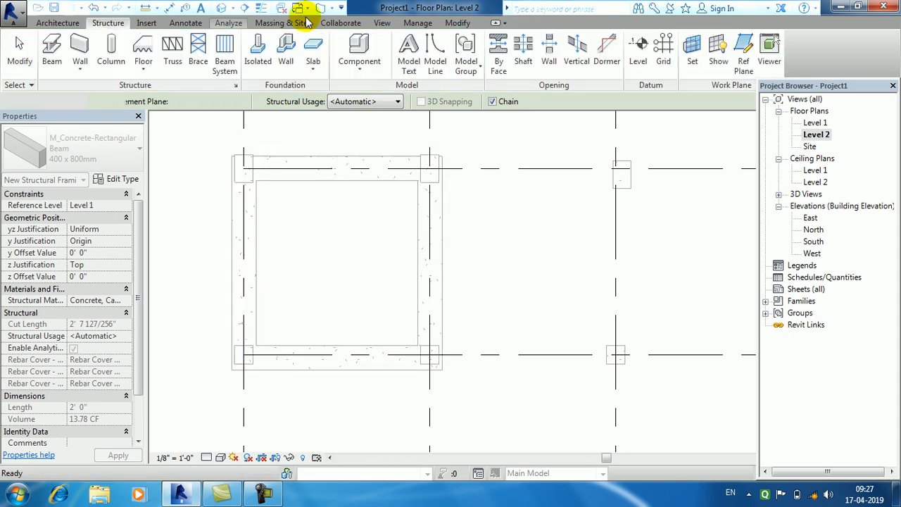
In the 3D view, duplicate one concrete beam's type as 400 x 800mm 2 and set both b and h to 0' 9".
{"action": "left_click", "coordinate": [224, 9]}
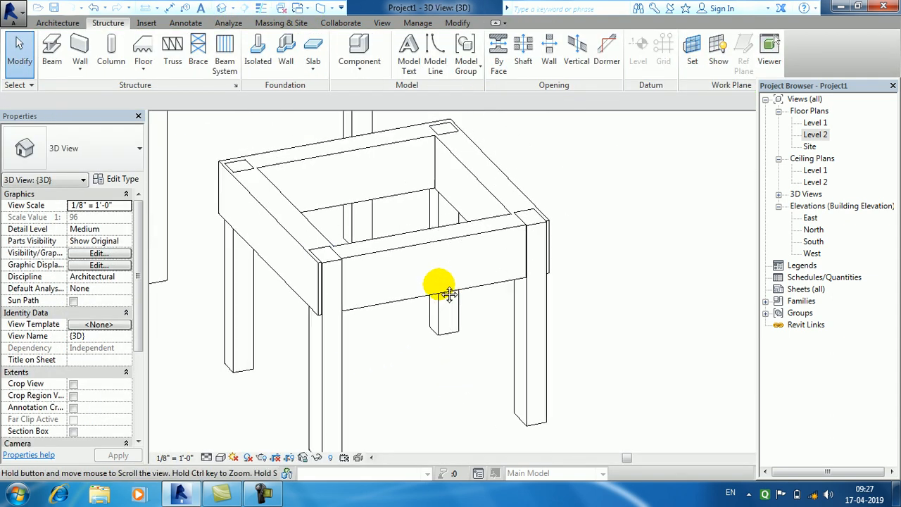
{"action": "mouse_move", "coordinate": [396, 312]}
{"action": "middle_mouse_down"}
{"action": "mouse_move", "coordinate": [354, 307]}
{"action": "mouse_move", "coordinate": [479, 281]}
{"action": "middle_mouse_up"}
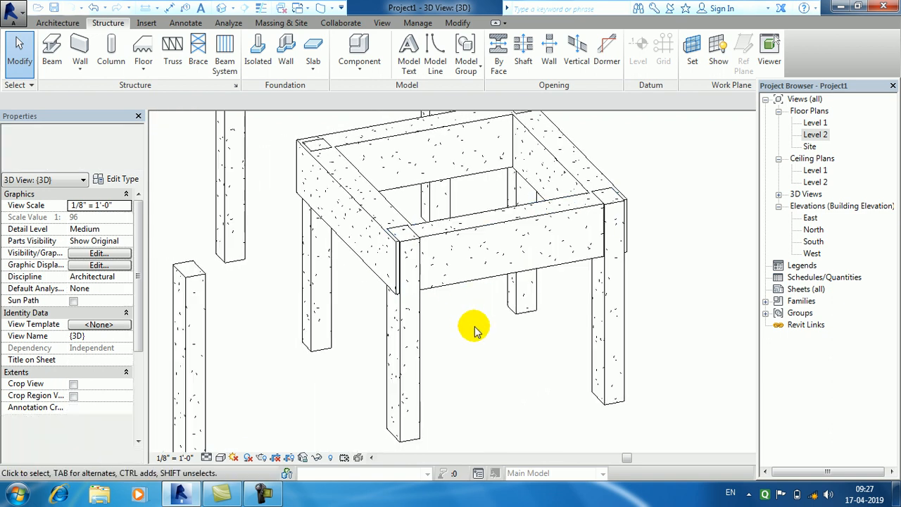
{"action": "left_click", "coordinate": [368, 215]}
{"action": "left_click", "coordinate": [122, 179]}
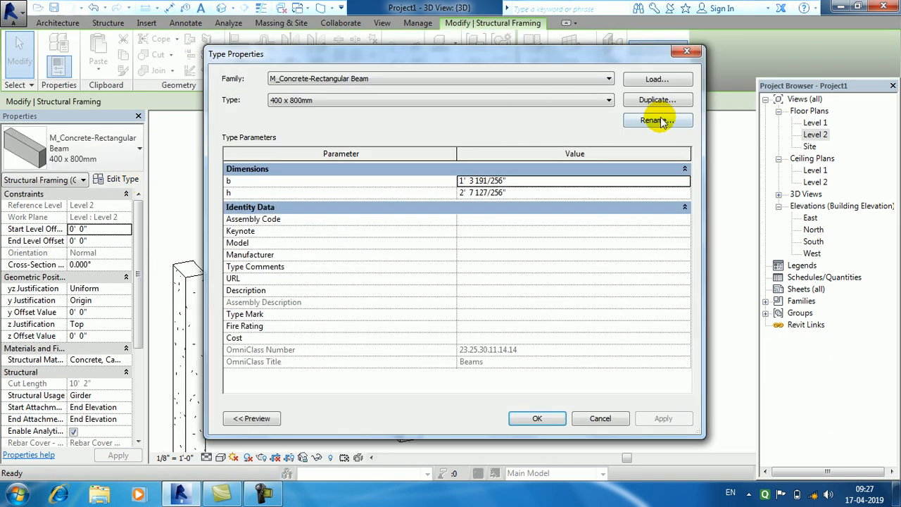
{"action": "left_click", "coordinate": [656, 100]}
{"action": "left_click", "coordinate": [457, 268]}
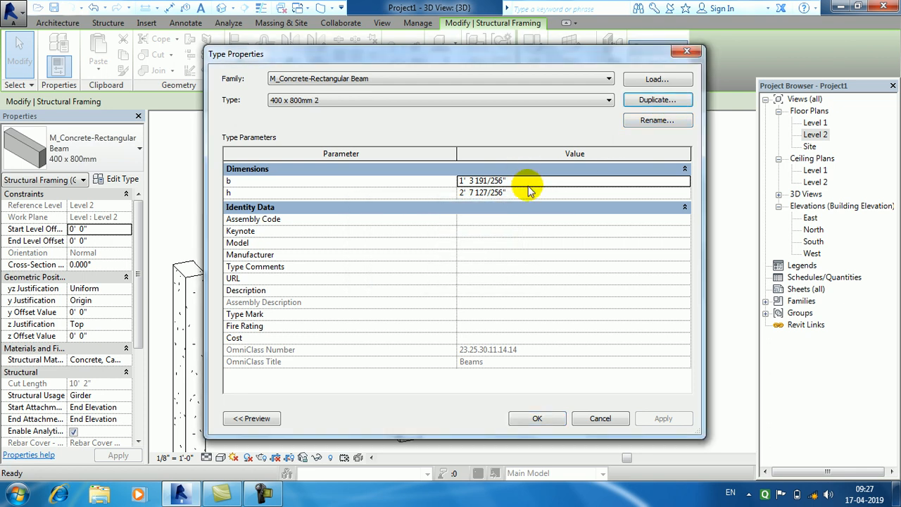
{"action": "left_click", "coordinate": [529, 185]}
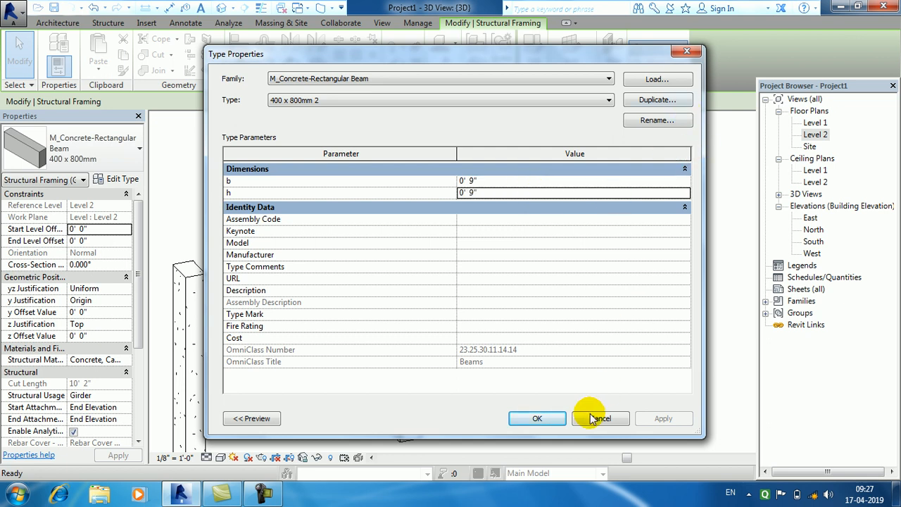
{"action": "left_click", "coordinate": [564, 418]}
{"action": "left_click", "coordinate": [514, 365]}
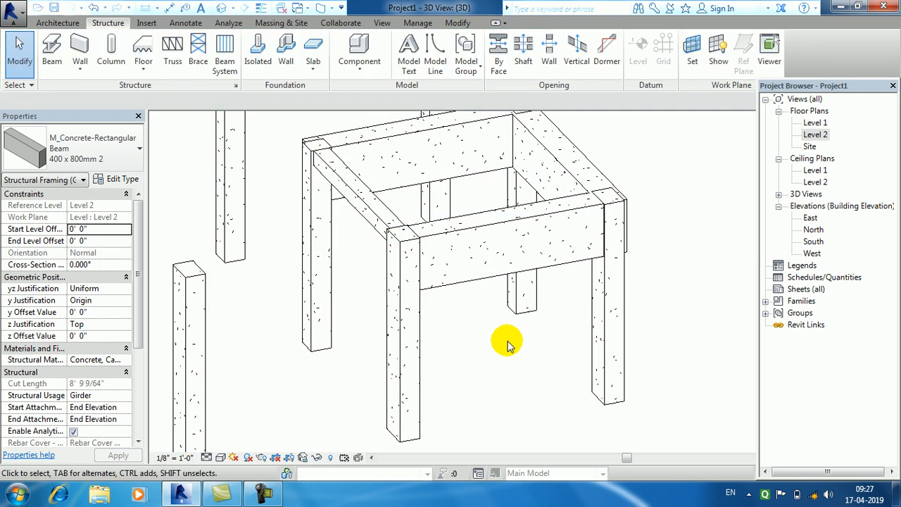
Match the other three beams of the bay to the 400 x 800mm 2 beam type.
{"action": "key", "text": "m"}
{"action": "key", "text": "a"}
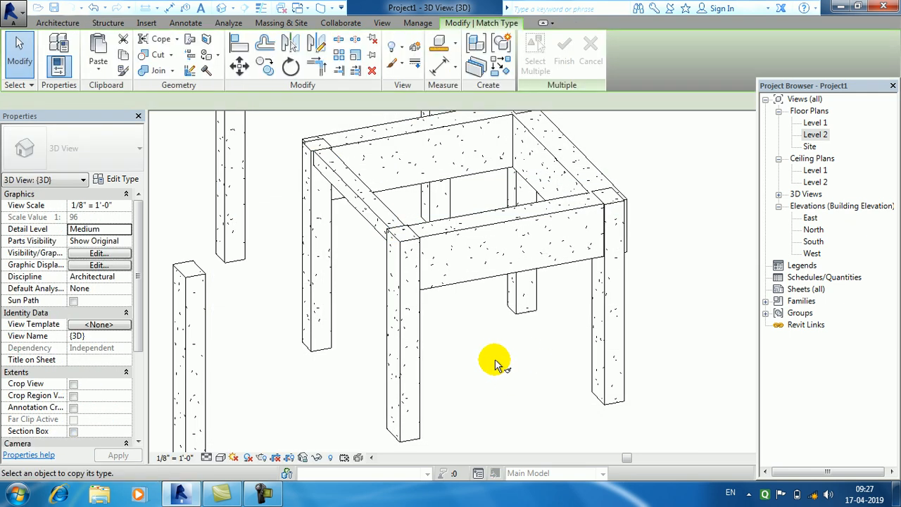
{"action": "left_click", "coordinate": [376, 169]}
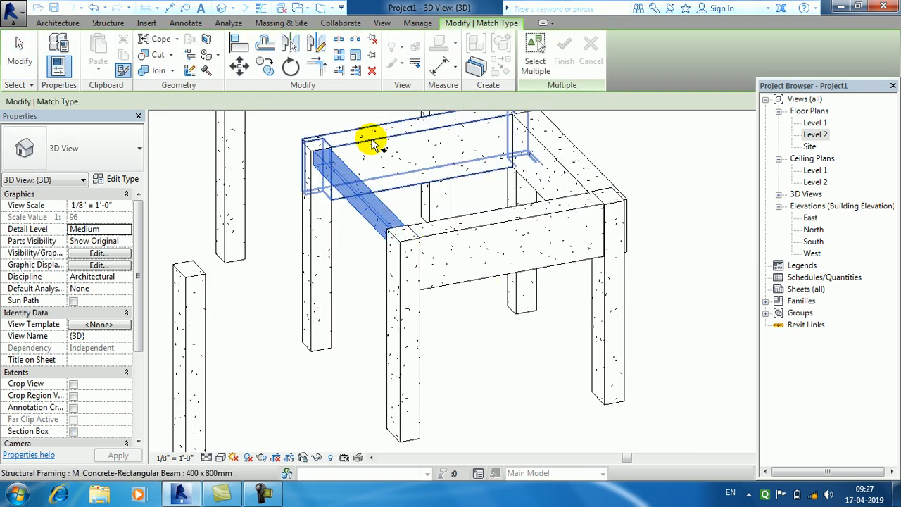
{"action": "left_click", "coordinate": [552, 156]}
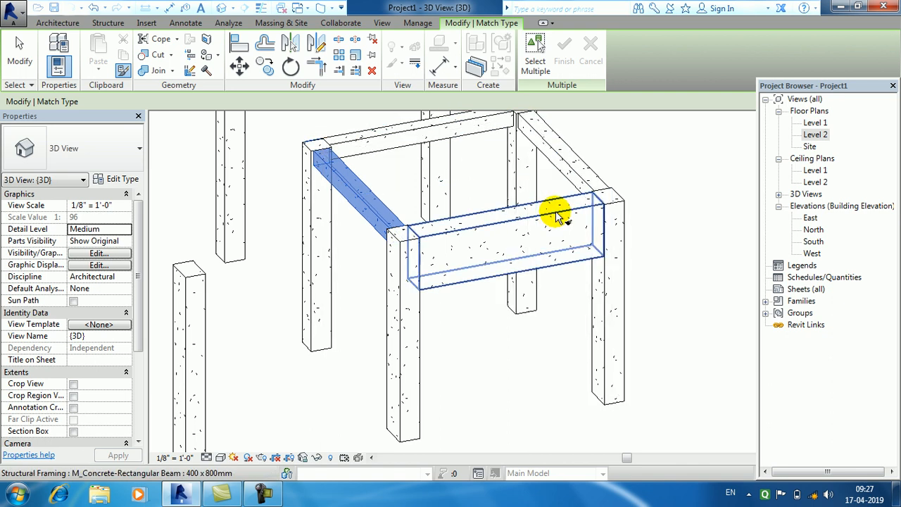
{"action": "left_click", "coordinate": [558, 215]}
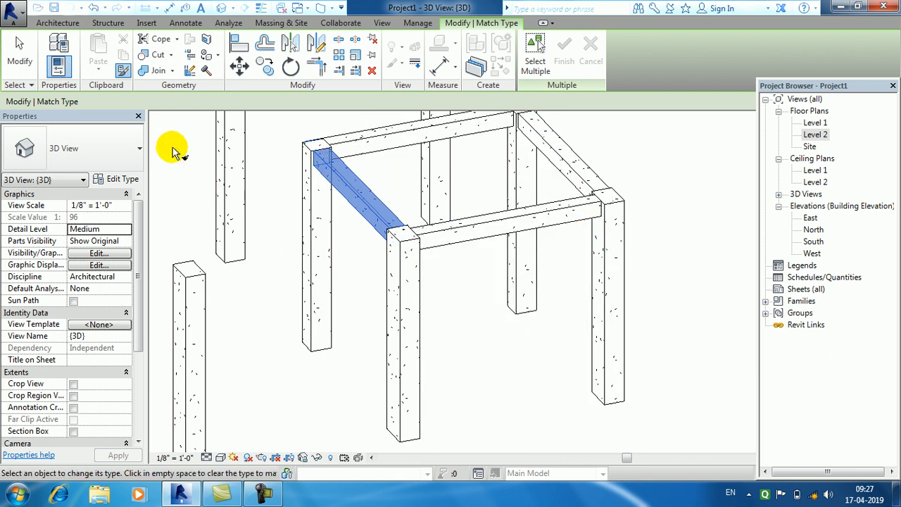
{"action": "left_click", "coordinate": [19, 62]}
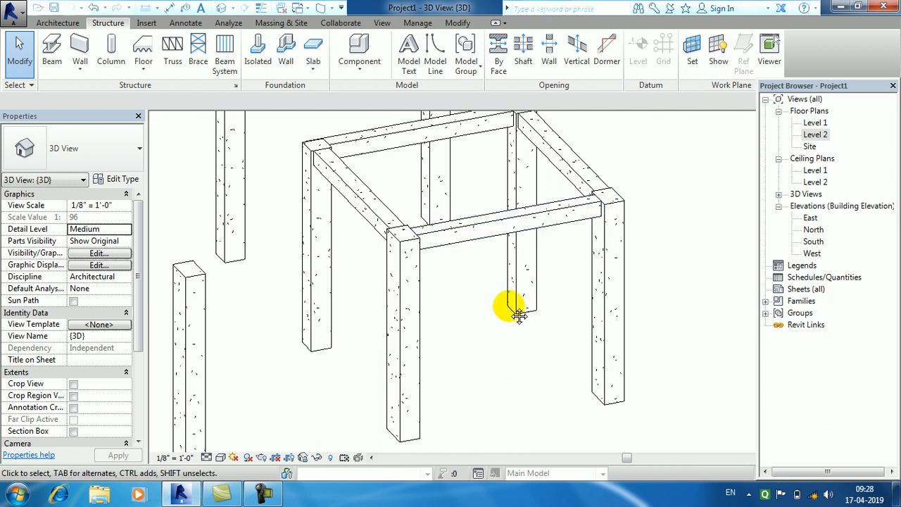
{"action": "middle_click_drag", "start_coordinate": [547, 272], "coordinate": [669, 155], "text": "shift"}
{"action": "double_click", "coordinate": [817, 134]}
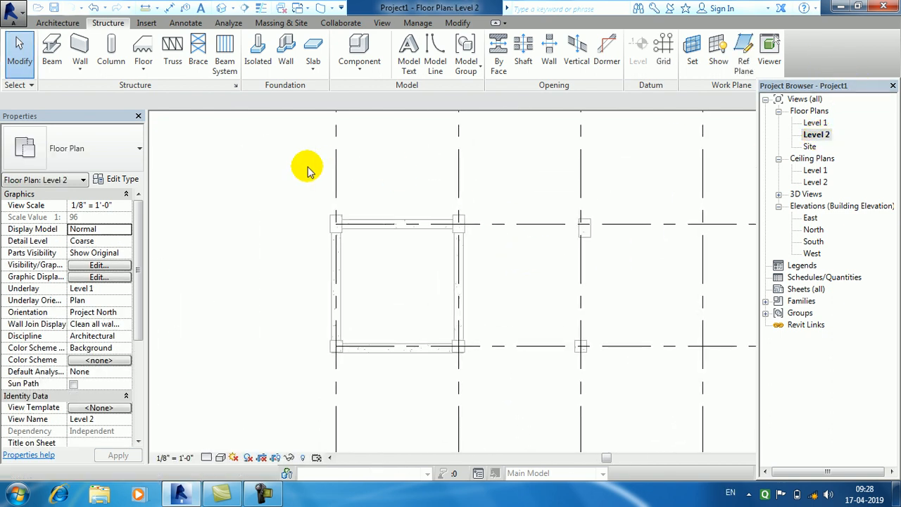
{"action": "left_click", "coordinate": [79, 68]}
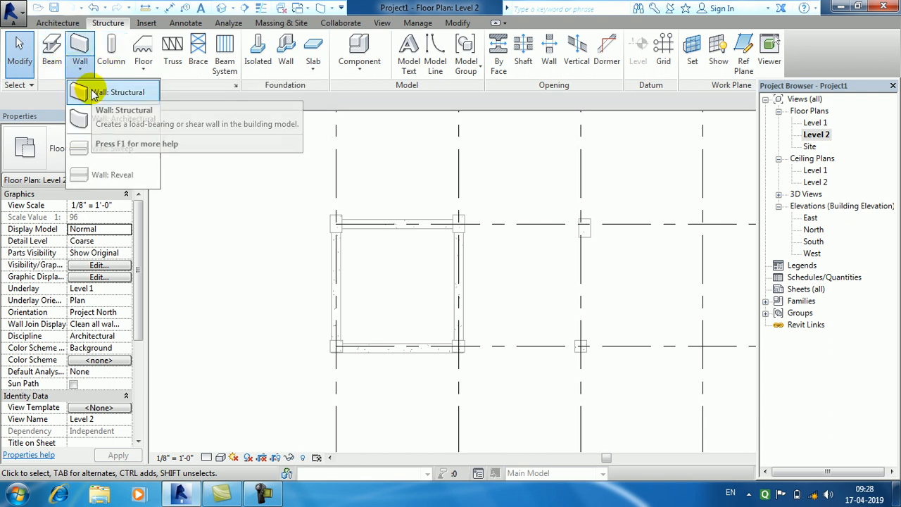
{"action": "left_click", "coordinate": [89, 99]}
{"action": "middle_click_drag", "start_coordinate": [573, 268], "coordinate": [402, 258]}
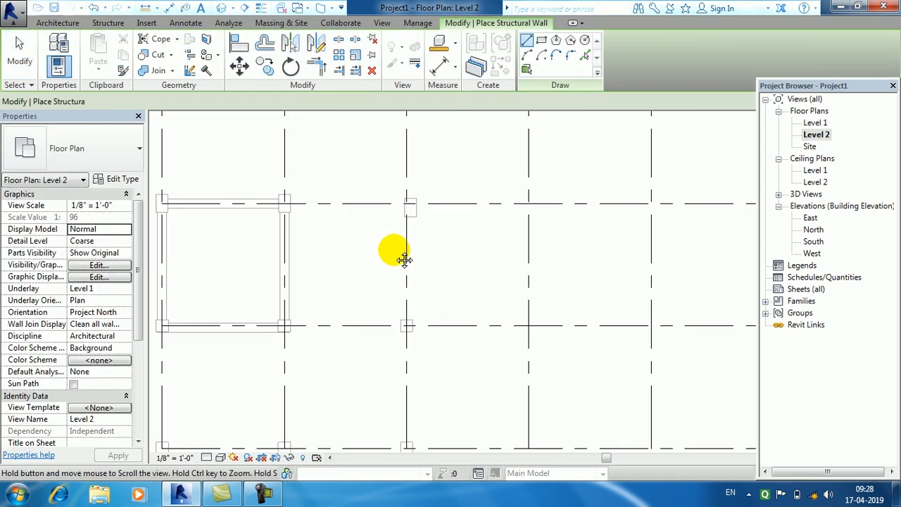
In the Level 1 floor plan, set up a Generic - 8" structural wall with an unconnected height of 10' 0".
{"action": "double_click", "coordinate": [816, 122]}
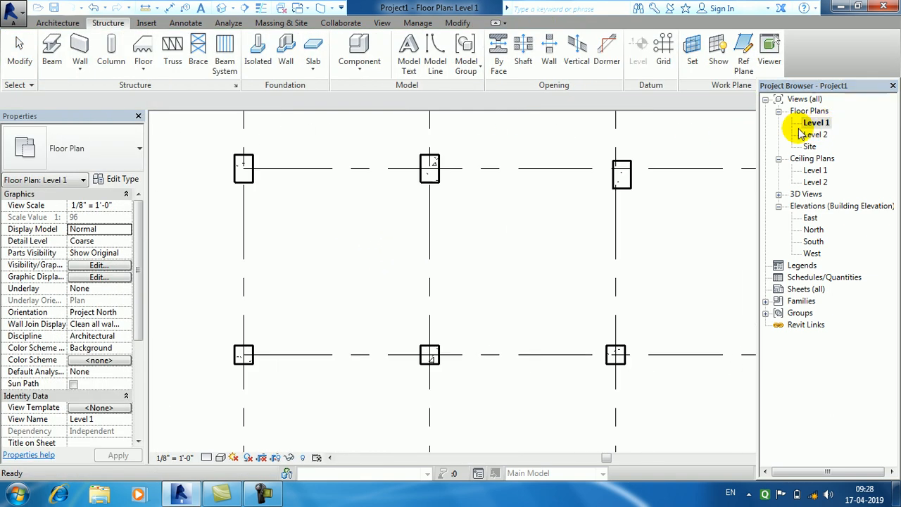
{"action": "middle_click_drag", "start_coordinate": [446, 221], "coordinate": [360, 245]}
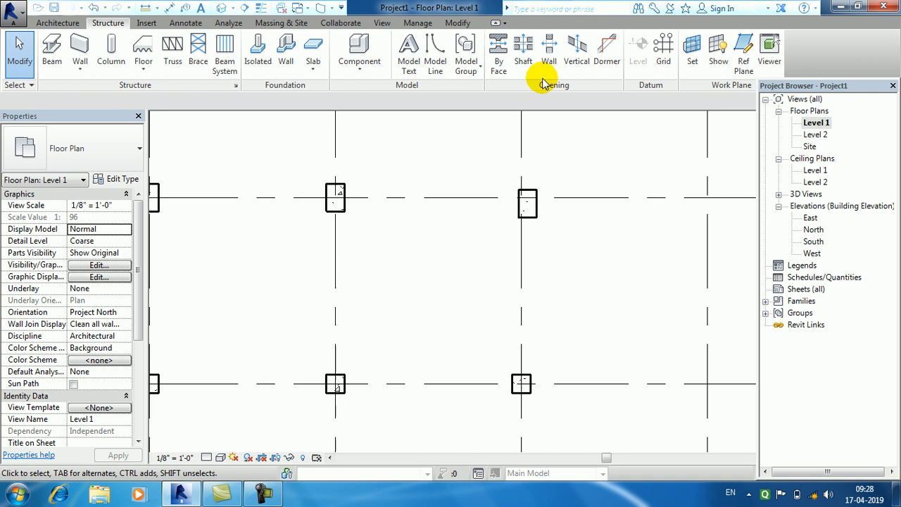
{"action": "left_click", "coordinate": [81, 67]}
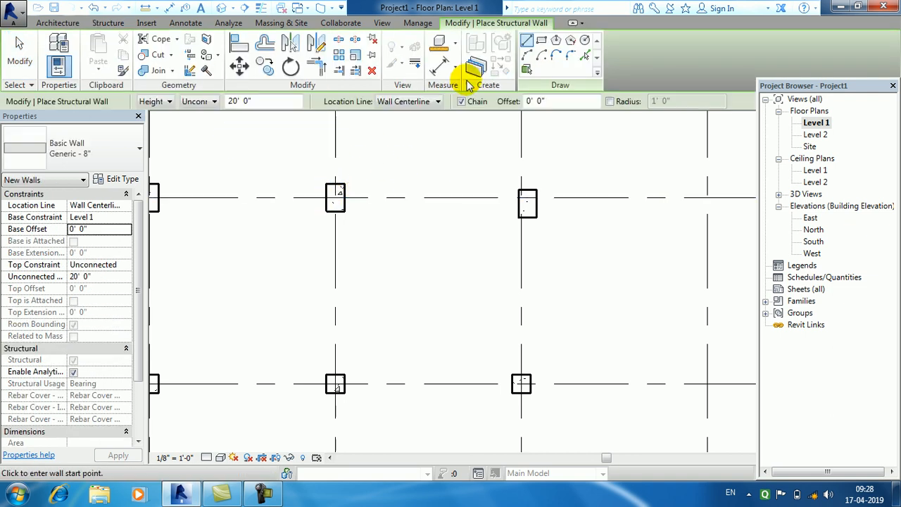
{"action": "left_click", "coordinate": [336, 197]}
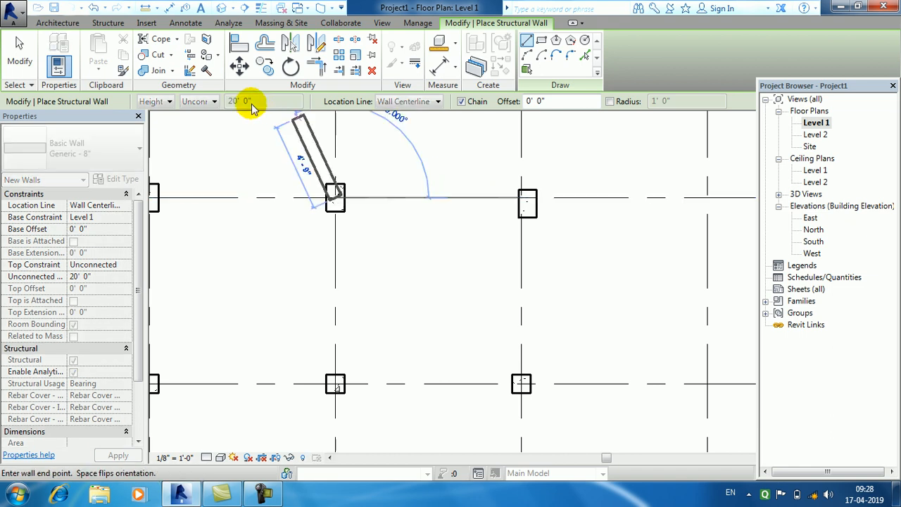
{"action": "key", "text": "Escape"}
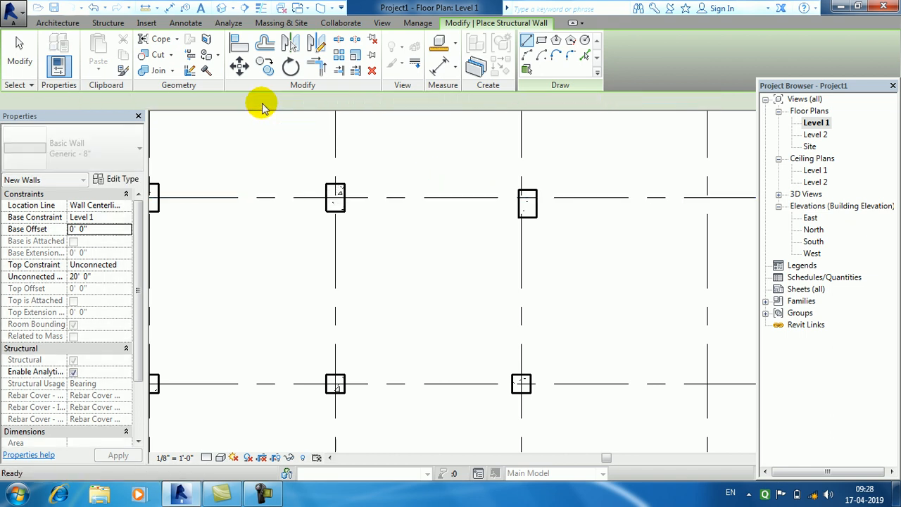
{"action": "left_click_drag", "start_coordinate": [276, 102], "coordinate": [12, 141]}
{"action": "type", "text": "10' 0\""}
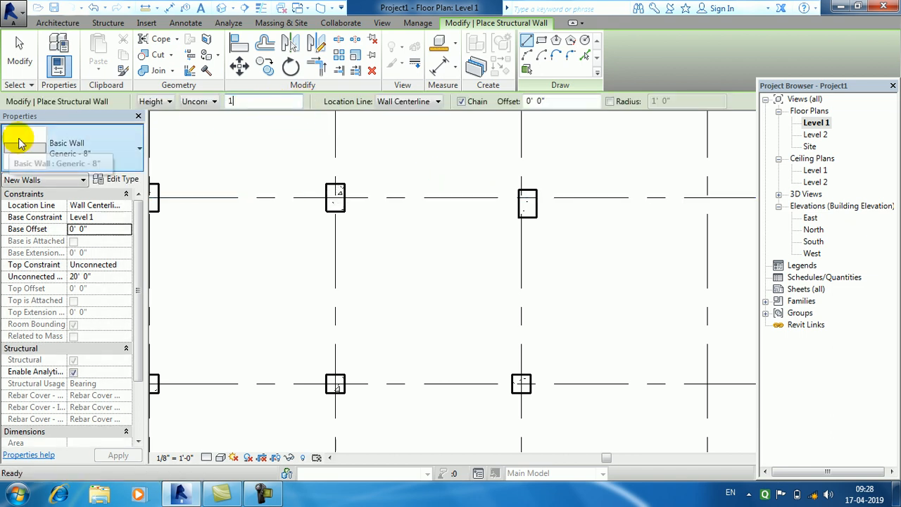
Draw a closed loop of four structural walls between the columns of the second grid bay.
{"action": "left_click", "coordinate": [334, 197]}
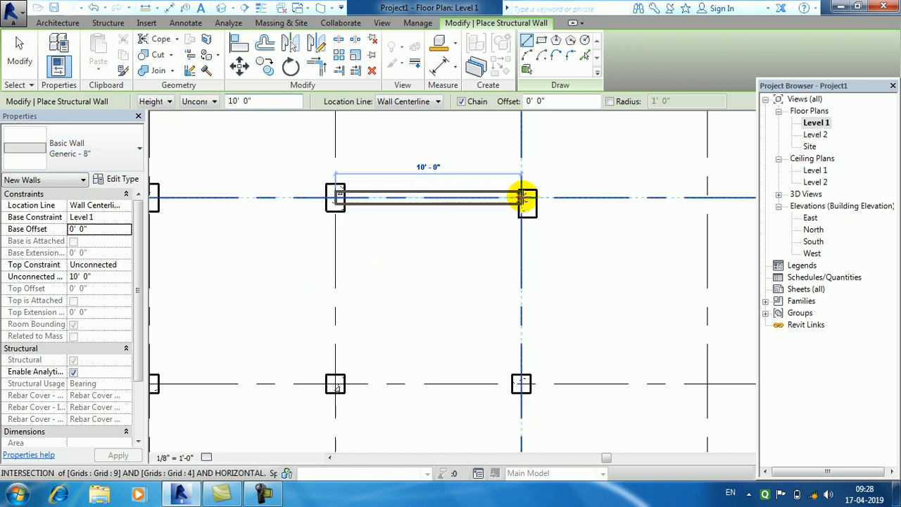
{"action": "left_click", "coordinate": [522, 198]}
{"action": "left_click", "coordinate": [520, 382]}
{"action": "left_click", "coordinate": [336, 383]}
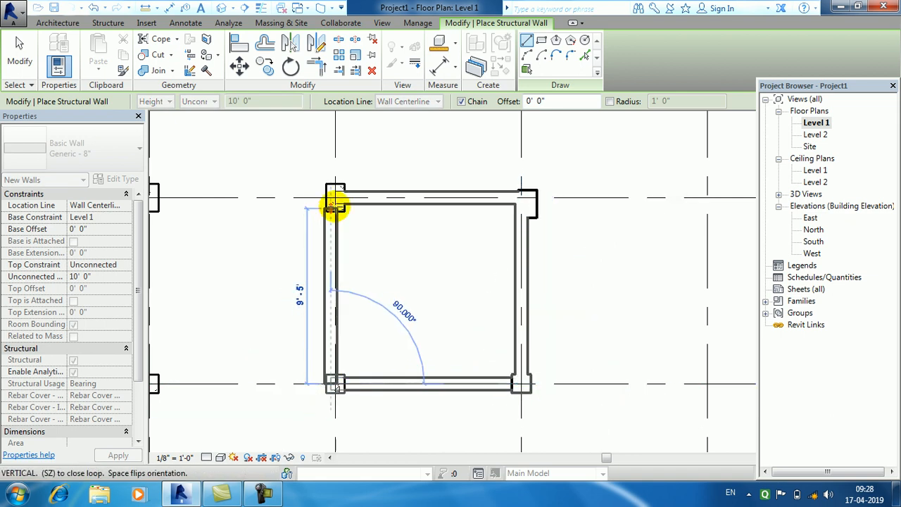
{"action": "left_click", "coordinate": [338, 220]}
{"action": "left_click", "coordinate": [26, 48]}
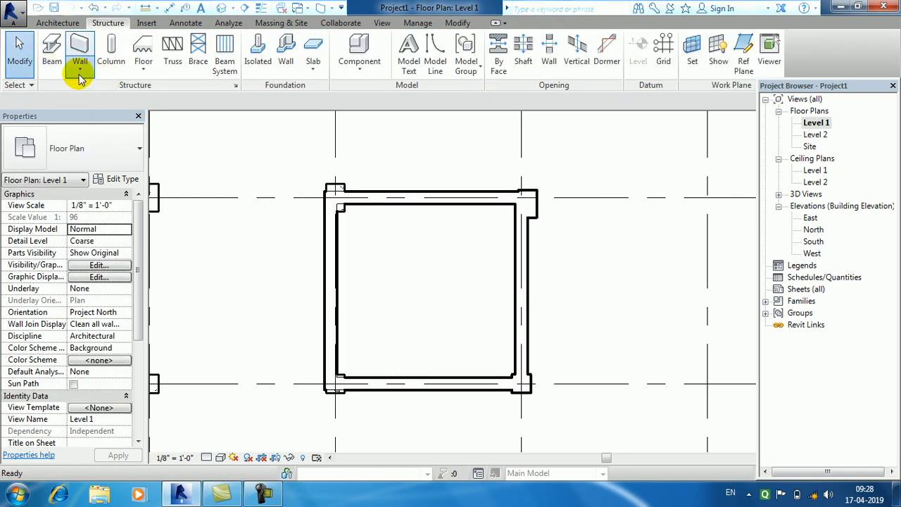
{"action": "left_click", "coordinate": [80, 74]}
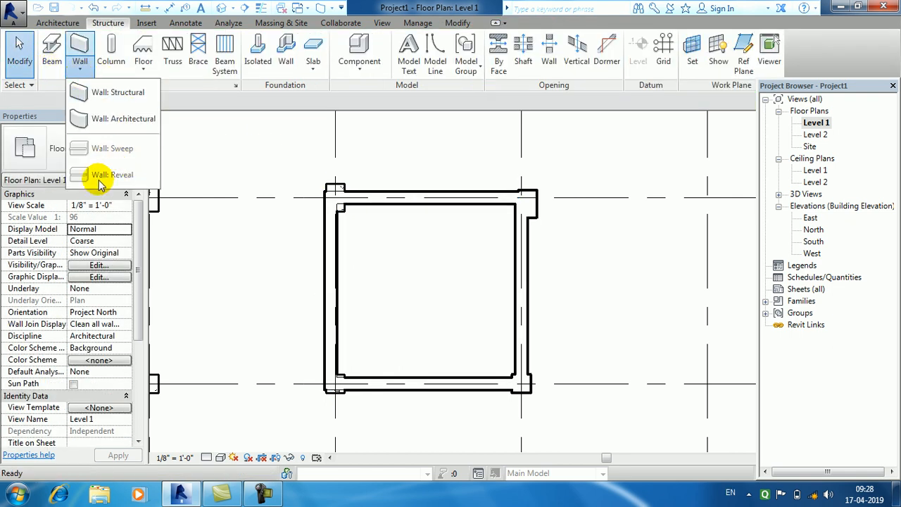
{"action": "left_click", "coordinate": [58, 24]}
{"action": "left_click", "coordinate": [53, 72]}
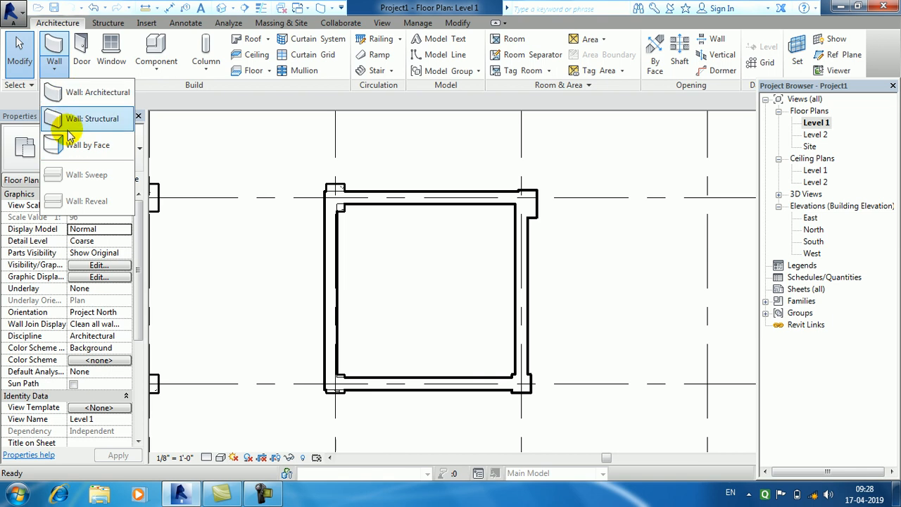
{"action": "left_click", "coordinate": [26, 53]}
Open the 3D view and set its visual style to Realistic.
{"action": "left_click", "coordinate": [217, 7]}
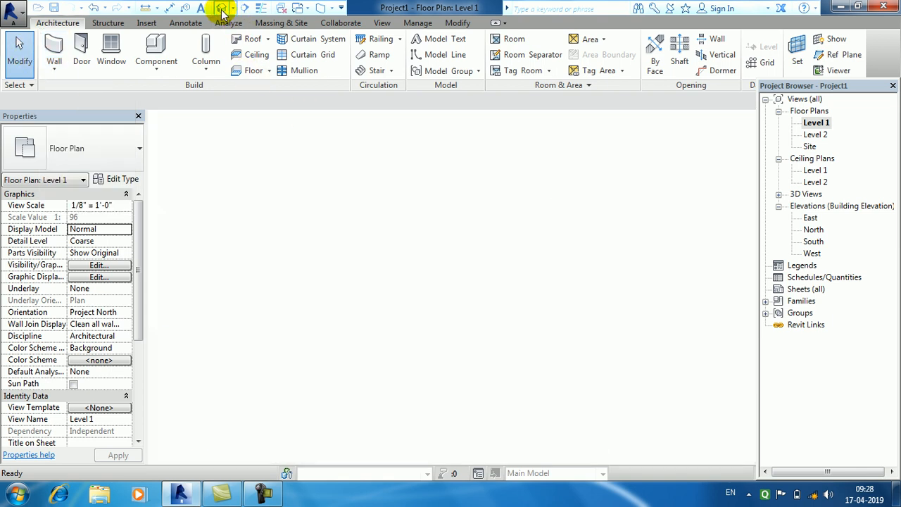
{"action": "middle_click_drag", "start_coordinate": [553, 291], "coordinate": [615, 161]}
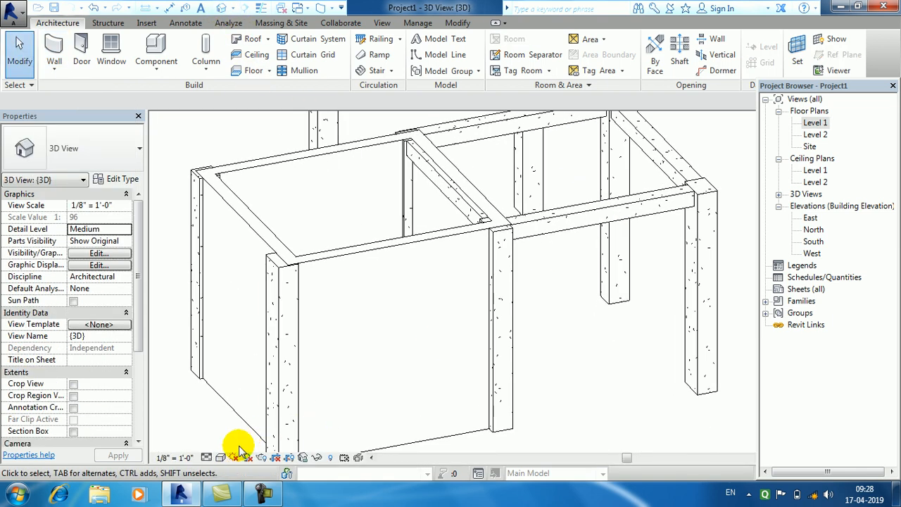
{"action": "left_click", "coordinate": [220, 459]}
{"action": "left_click", "coordinate": [237, 416]}
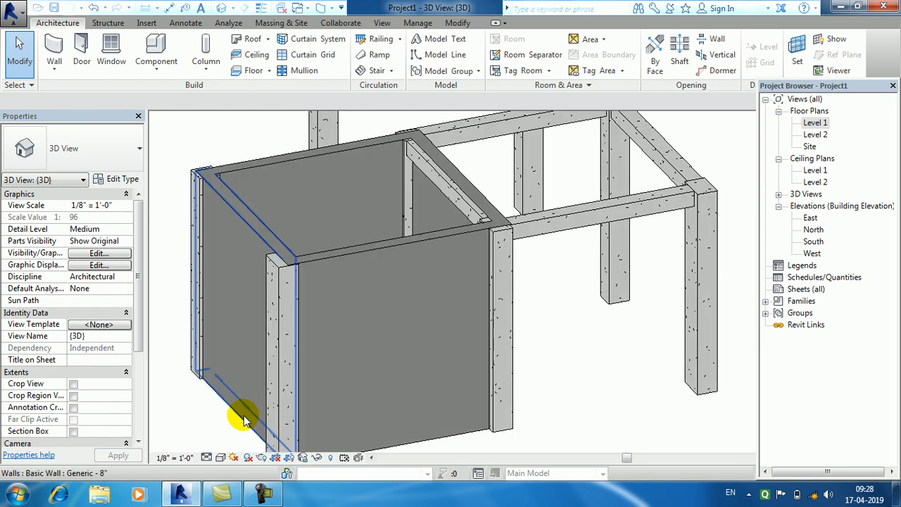
{"action": "left_click", "coordinate": [240, 429]}
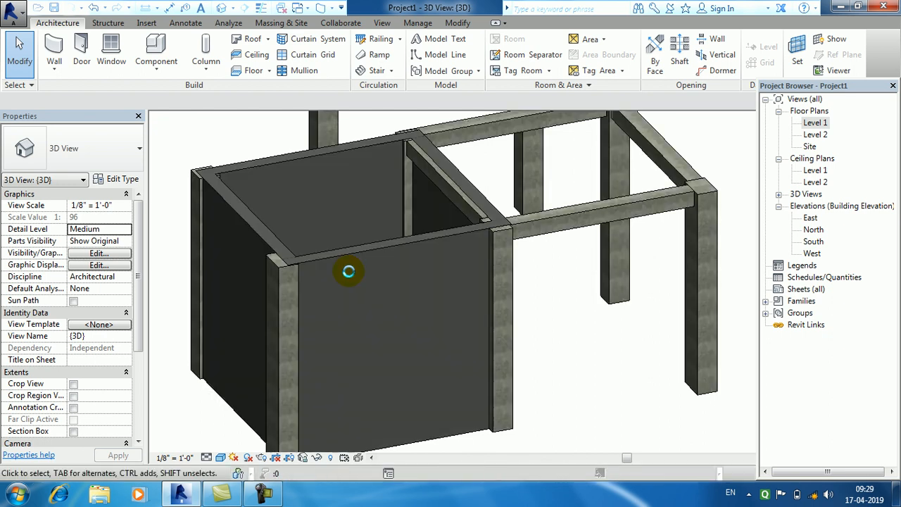
Inspect the walled bay from the opposite side, move the Project Browser clear of the view controls, and close the 3D view.
{"action": "middle_click_drag", "start_coordinate": [381, 297], "coordinate": [680, 334]}
{"action": "key", "text": "alt"}
{"action": "middle_click_drag", "start_coordinate": [598, 314], "coordinate": [324, 383]}
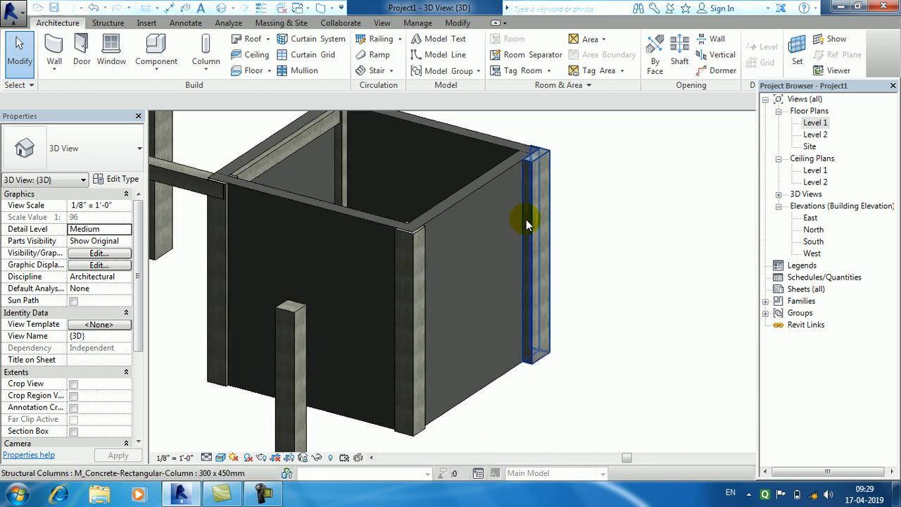
{"action": "scroll", "coordinate": [525, 221], "scroll_direction": "up", "scroll_amount": 2}
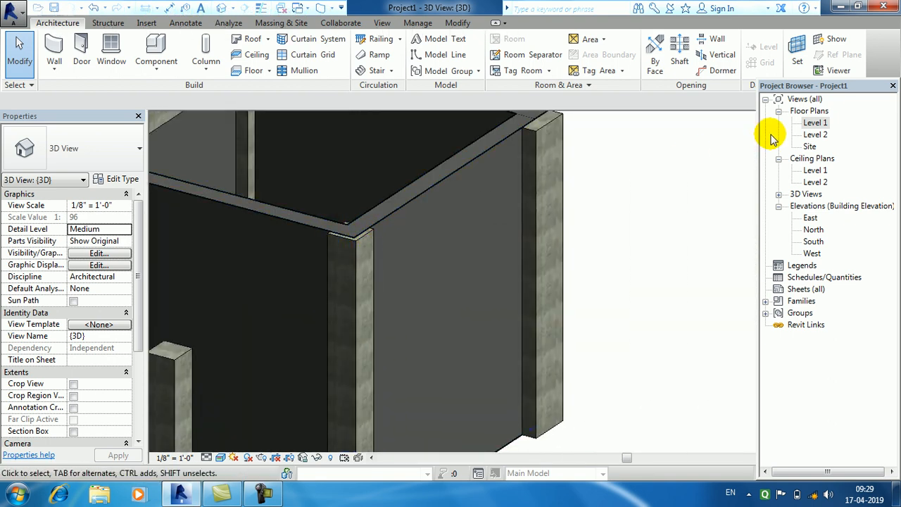
{"action": "left_click_drag", "start_coordinate": [847, 86], "coordinate": [848, 171]}
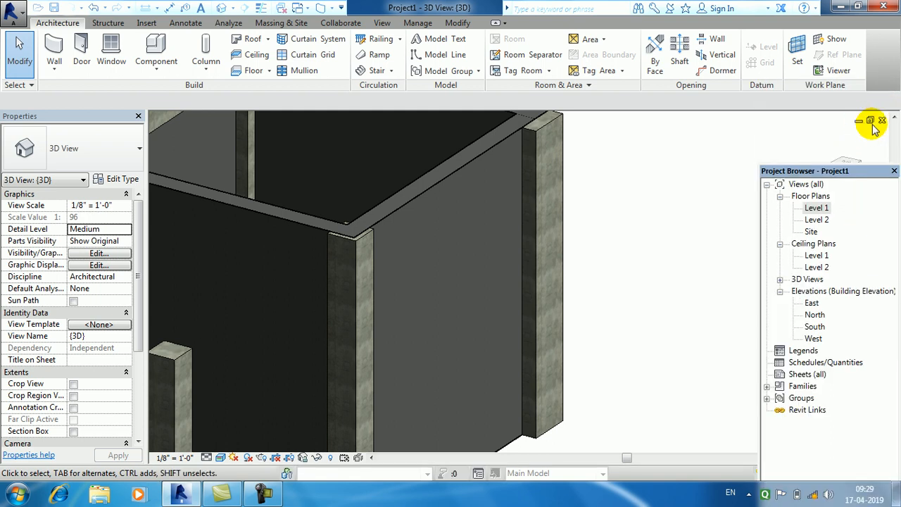
{"action": "left_click", "coordinate": [883, 121]}
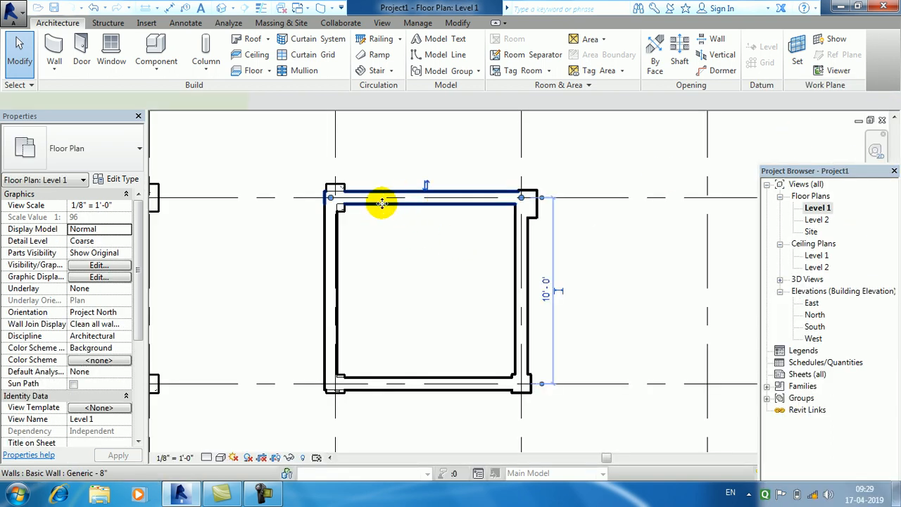
{"action": "left_click", "coordinate": [380, 203]}
{"action": "left_click", "coordinate": [422, 275]}
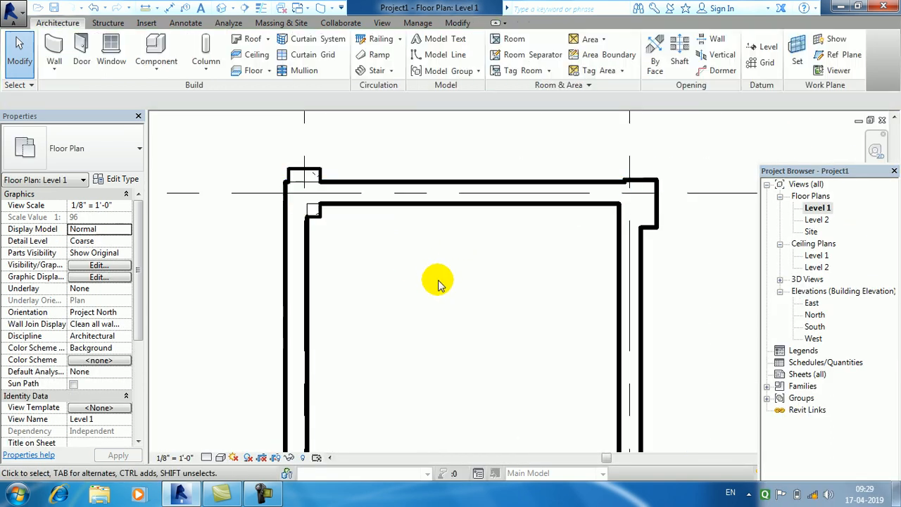
{"action": "middle_click_drag", "start_coordinate": [449, 280], "coordinate": [395, 251]}
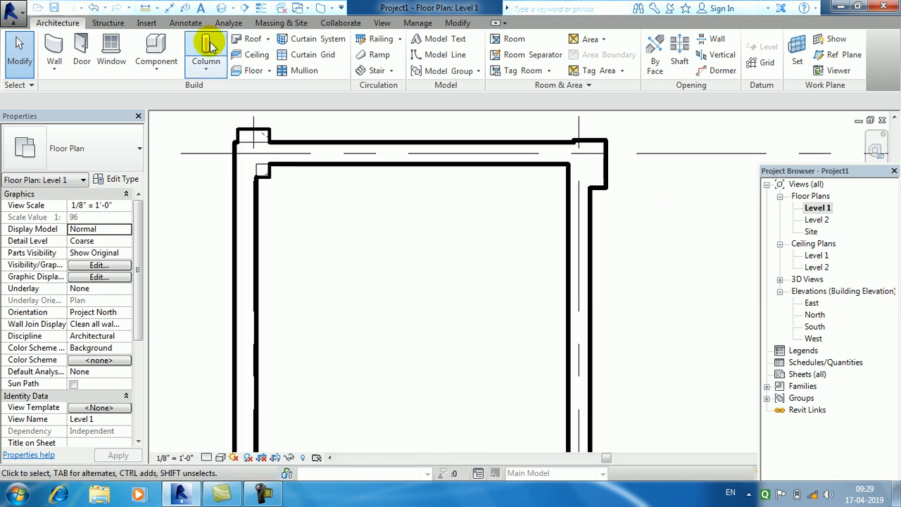
Create a Generic - 12" structural floor on Level 1 from a rectangular boundary about 13' 6" deep enclosing both column bays.
{"action": "left_click", "coordinate": [113, 23]}
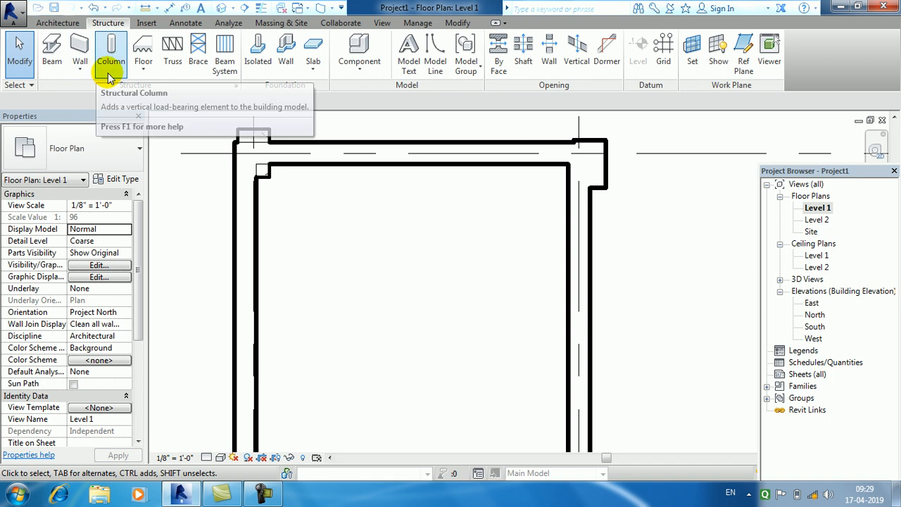
{"action": "left_click", "coordinate": [140, 75]}
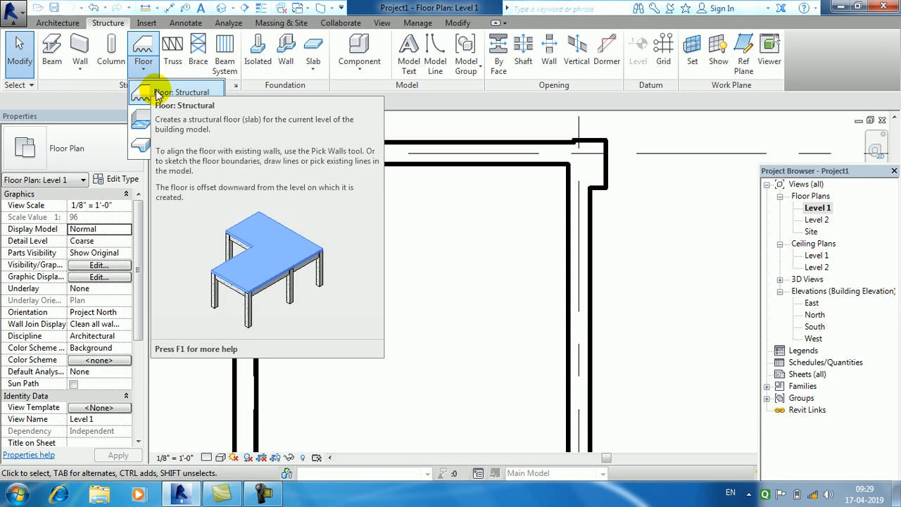
{"action": "left_click", "coordinate": [158, 94]}
{"action": "left_click", "coordinate": [642, 44]}
{"action": "scroll", "coordinate": [473, 281], "scroll_direction": "down", "scroll_amount": 3}
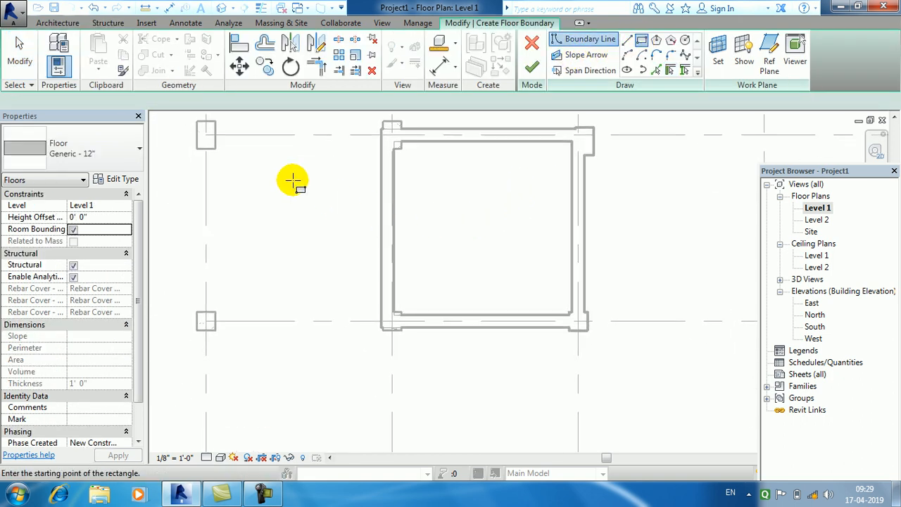
{"action": "scroll", "coordinate": [308, 186], "scroll_direction": "down", "scroll_amount": 1}
{"action": "middle_click_drag", "start_coordinate": [307, 186], "coordinate": [351, 215]}
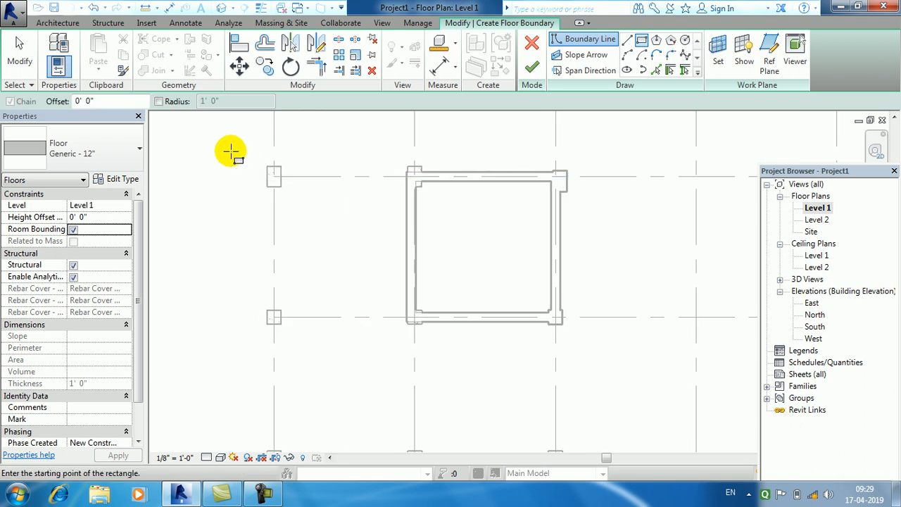
{"action": "left_click", "coordinate": [231, 150]}
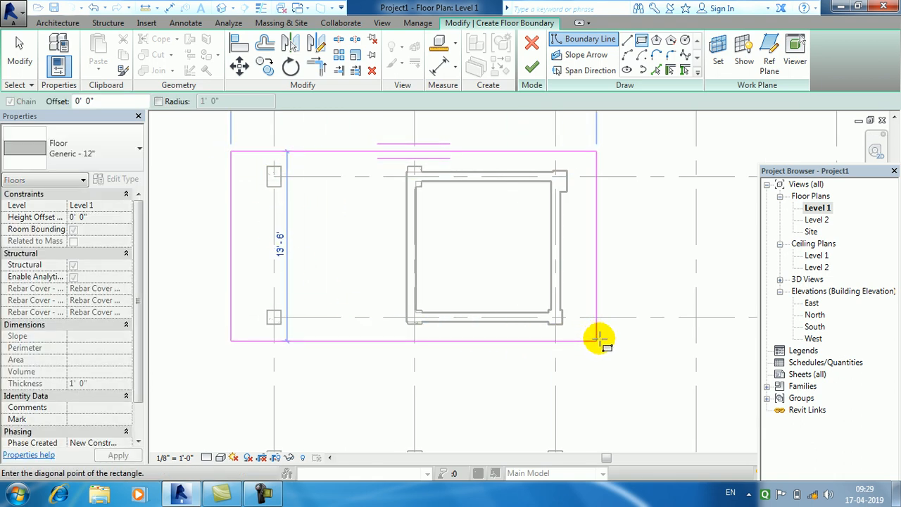
{"action": "left_click", "coordinate": [597, 341]}
{"action": "left_click", "coordinate": [532, 67]}
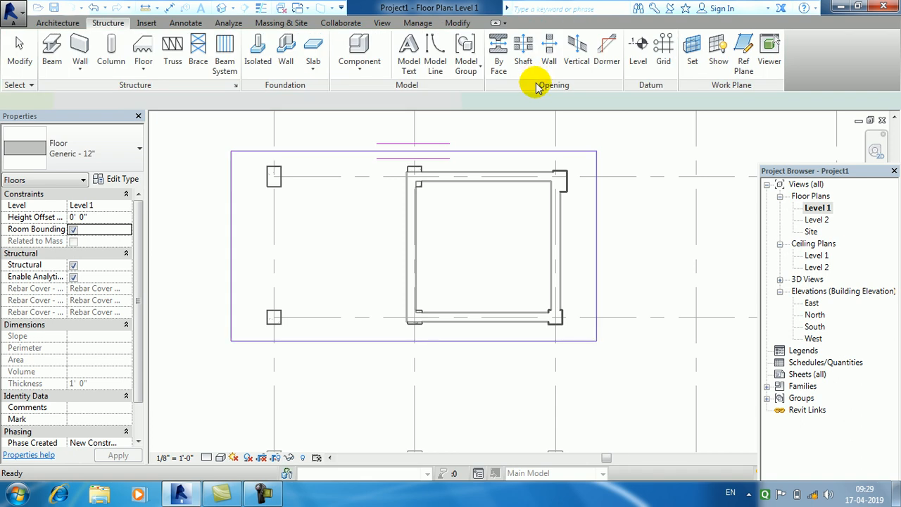
In the 3D view, delete the three free-standing columns outside the beam-connected frame, and close that view.
{"action": "left_click", "coordinate": [223, 12]}
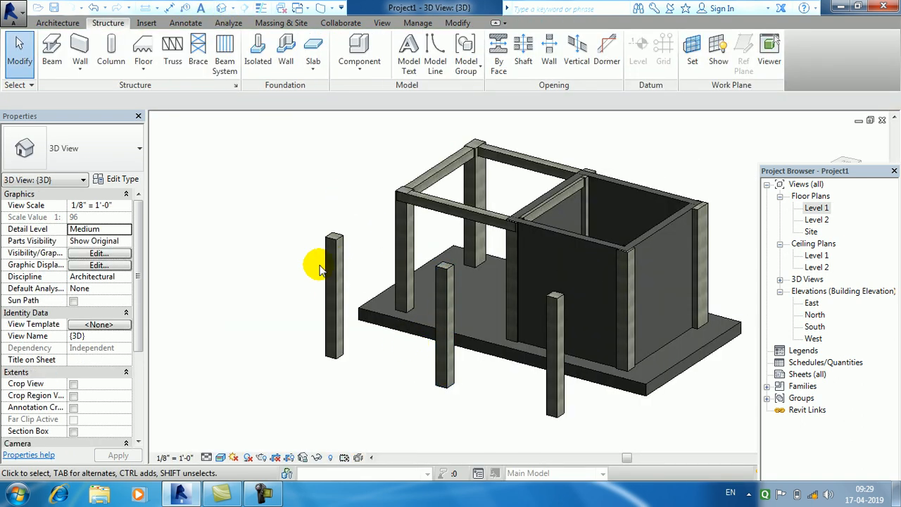
{"action": "left_click", "coordinate": [332, 260]}
{"action": "key", "text": "Delete"}
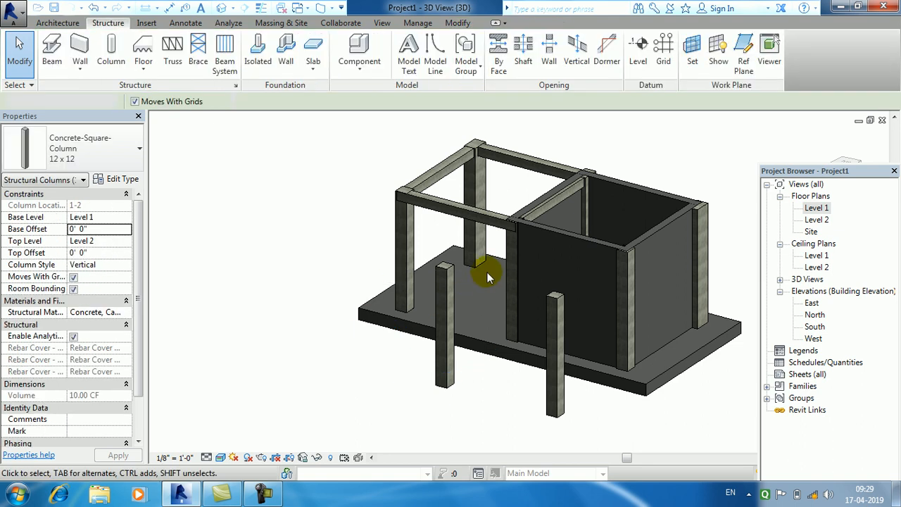
{"action": "left_click", "coordinate": [558, 302]}
{"action": "key", "text": "Delete"}
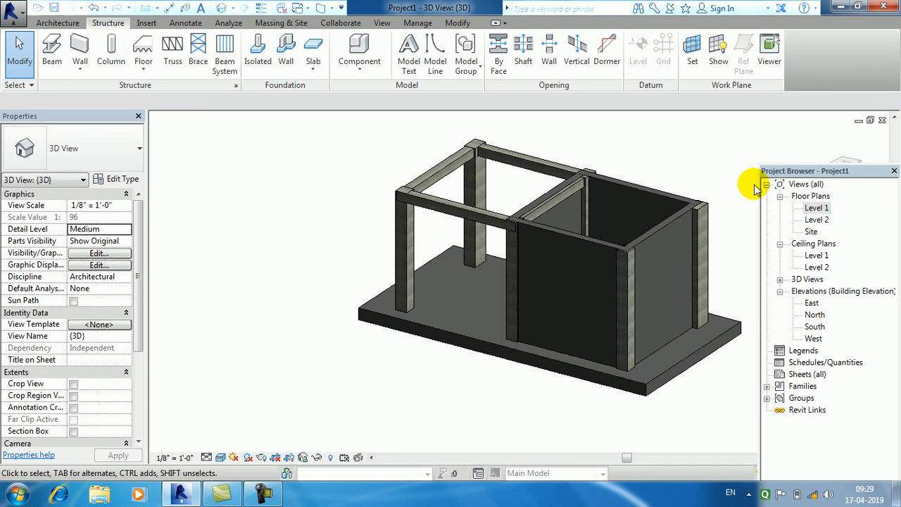
{"action": "left_click", "coordinate": [882, 121]}
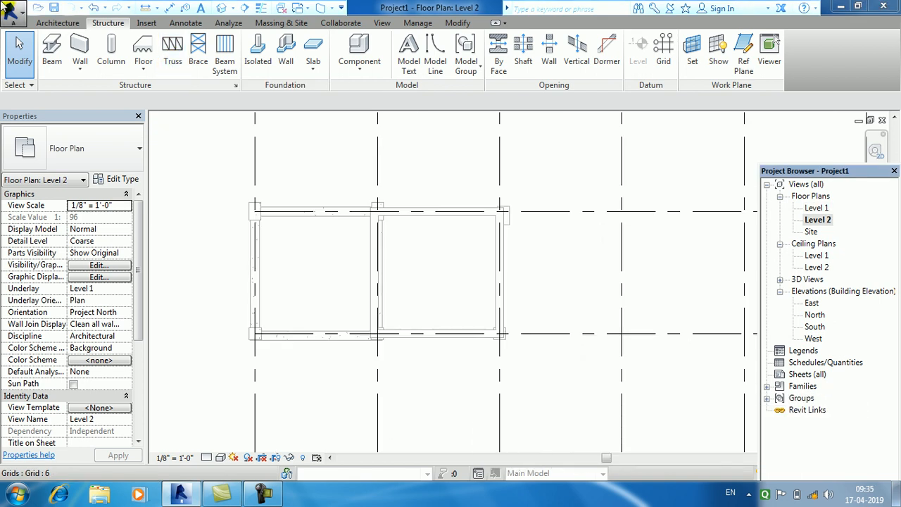
In the Level 2 floor plan, start placing a structural truss and open the US Imperial library to load another family.
{"action": "left_click", "coordinate": [174, 64]}
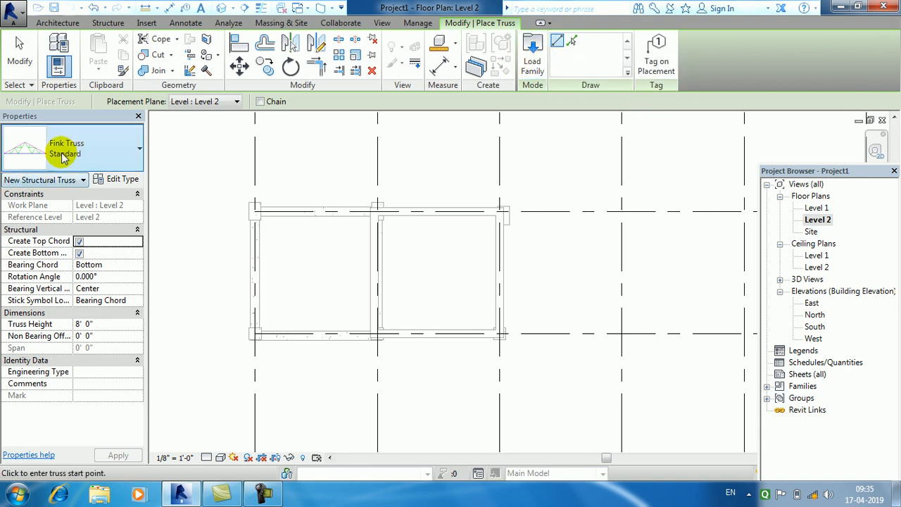
{"action": "left_click", "coordinate": [83, 145]}
{"action": "left_click", "coordinate": [532, 62]}
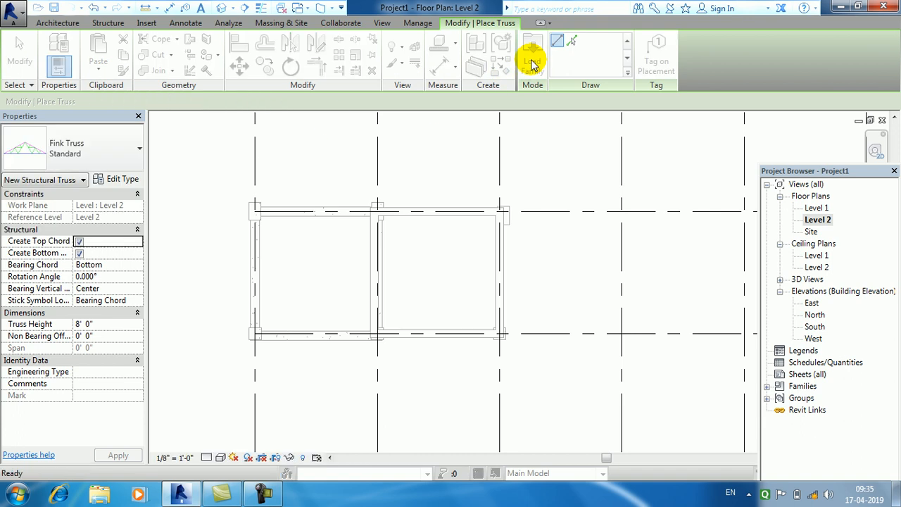
{"action": "left_click", "coordinate": [613, 107]}
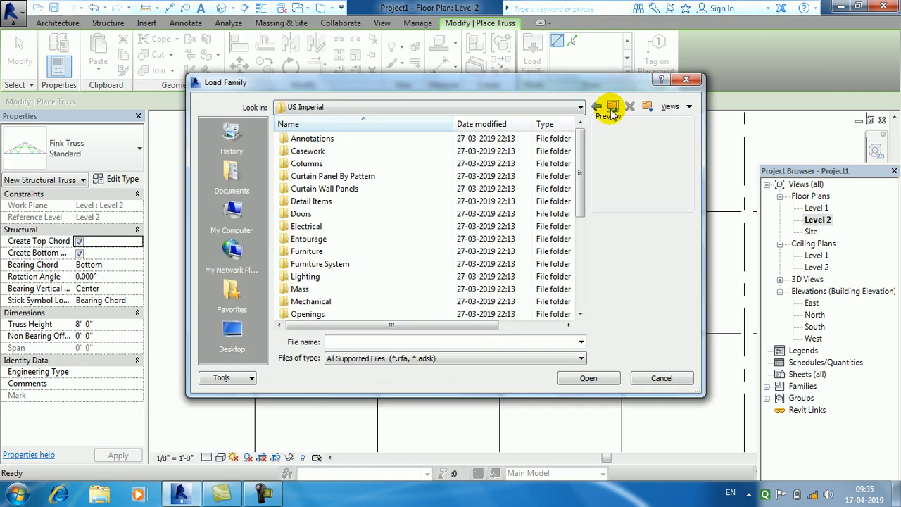
{"action": "left_click", "coordinate": [362, 287]}
{"action": "scroll", "coordinate": [364, 295], "scroll_direction": "down", "scroll_amount": 3}
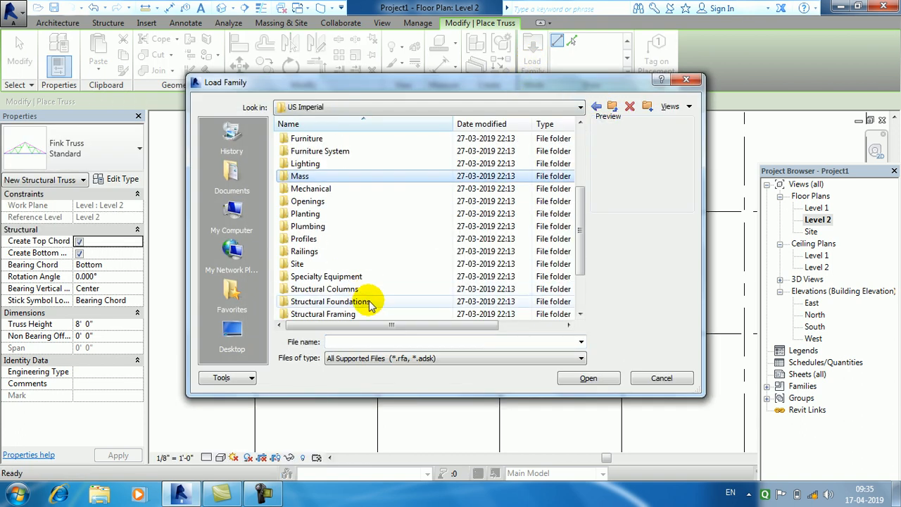
{"action": "double_click", "coordinate": [359, 314]}
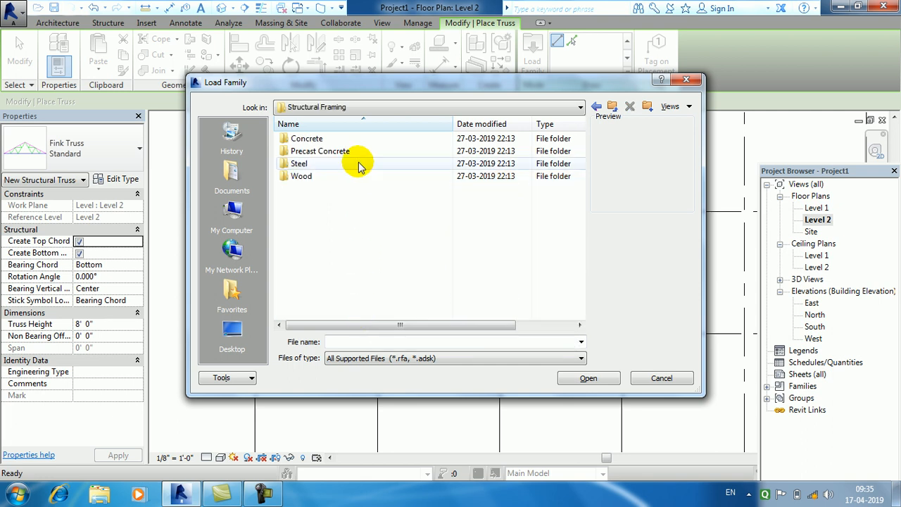
{"action": "double_click", "coordinate": [312, 139]}
{"action": "left_click", "coordinate": [329, 141]}
{"action": "left_click", "coordinate": [331, 151]}
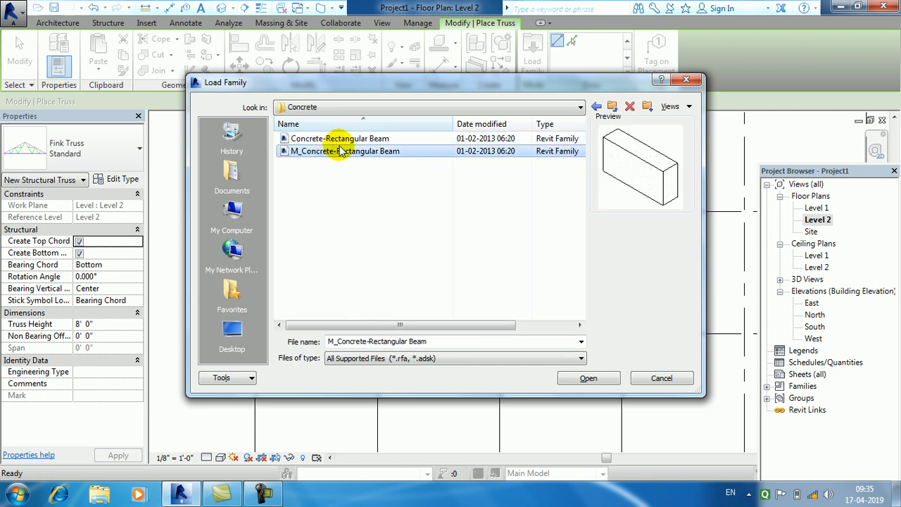
{"action": "left_click", "coordinate": [612, 107]}
{"action": "left_click", "coordinate": [613, 107]}
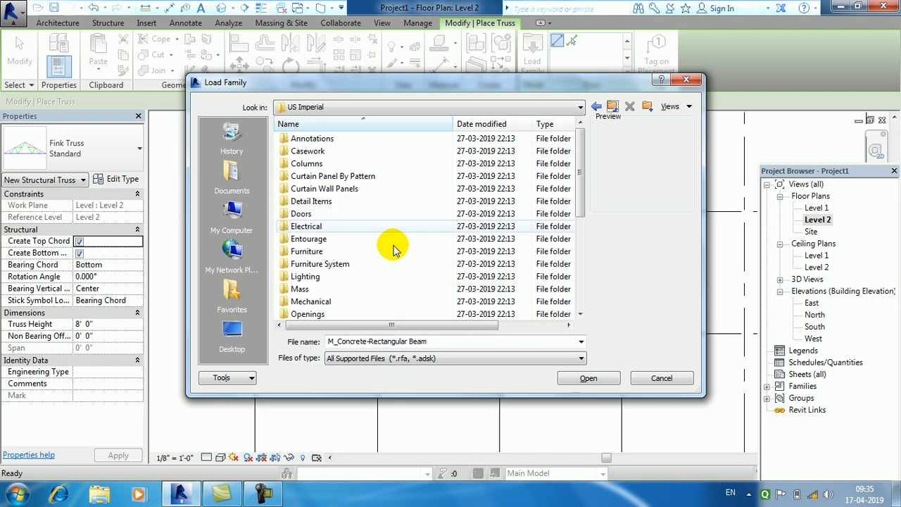
Open the Structural Trusses folder of the US Imperial family library.
{"action": "scroll", "coordinate": [347, 308], "scroll_direction": "down", "scroll_amount": 5}
{"action": "scroll", "coordinate": [348, 308], "scroll_direction": "up", "scroll_amount": 1}
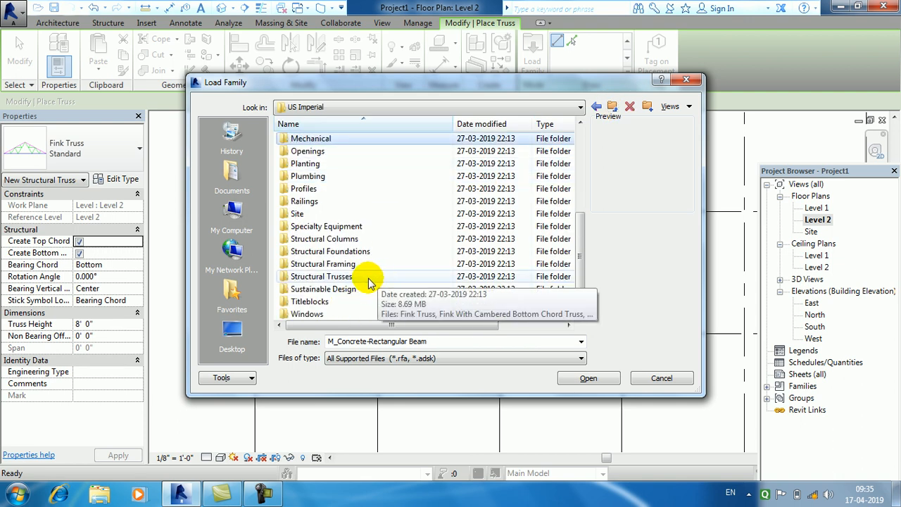
{"action": "left_click", "coordinate": [368, 279]}
{"action": "double_click", "coordinate": [368, 279]}
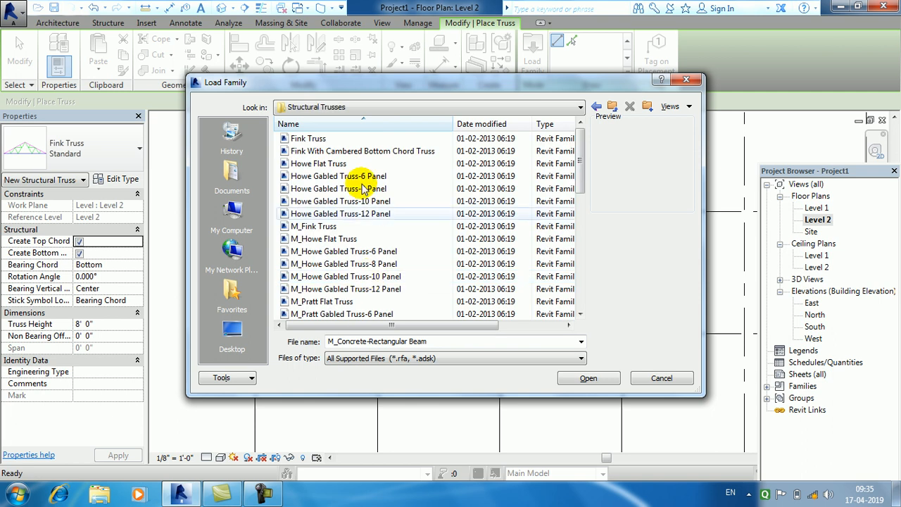
Preview the Fink, Howe, Pratt, Scissors and Warren truss families in the Structural Trusses folder to compare their shapes.
{"action": "left_click", "coordinate": [334, 140]}
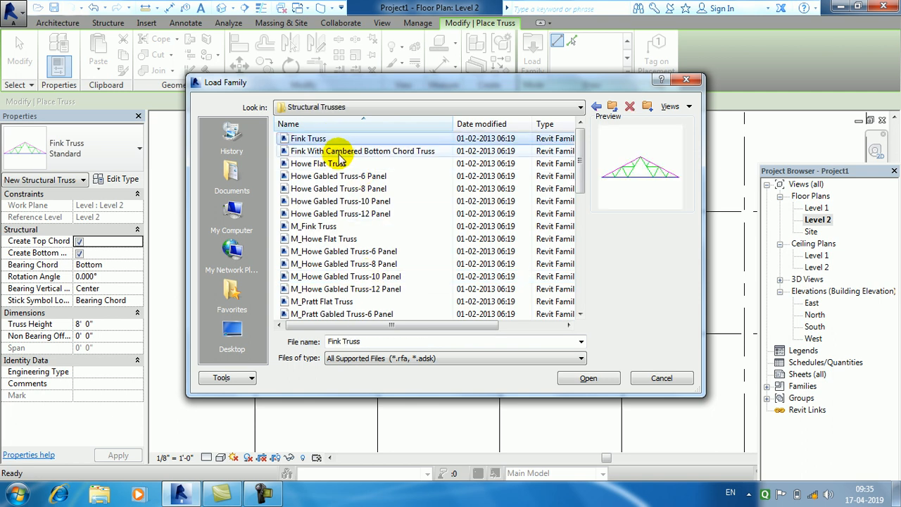
{"action": "left_click", "coordinate": [340, 152]}
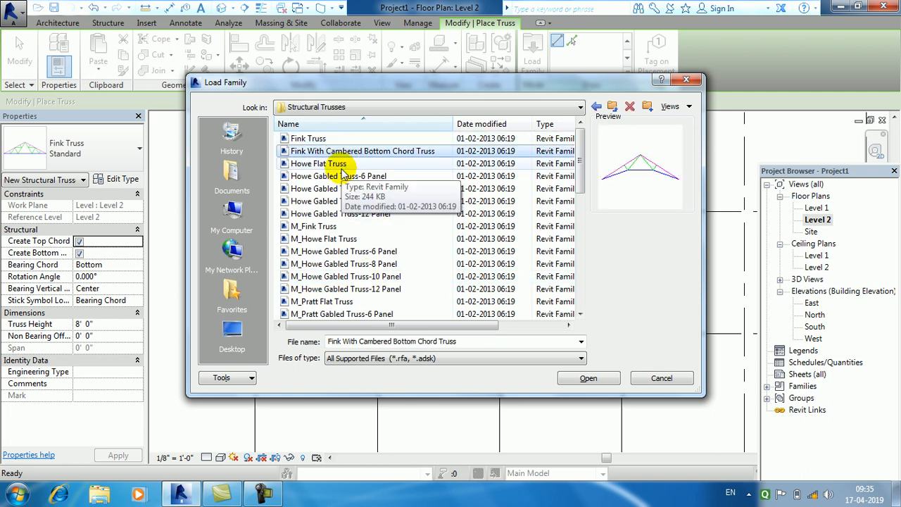
{"action": "left_click", "coordinate": [343, 166]}
{"action": "left_click", "coordinate": [343, 176]}
{"action": "left_click", "coordinate": [343, 189]}
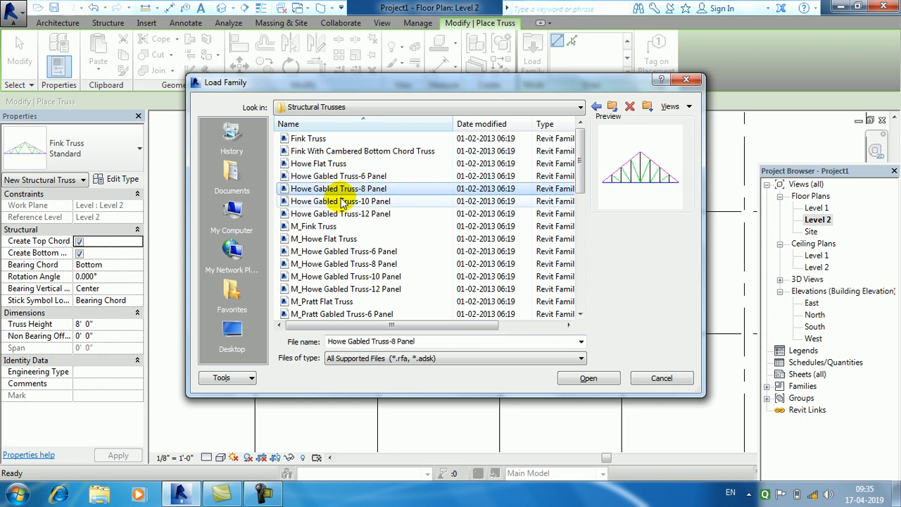
{"action": "left_click", "coordinate": [342, 202]}
{"action": "left_click", "coordinate": [342, 213]}
{"action": "left_click", "coordinate": [323, 226]}
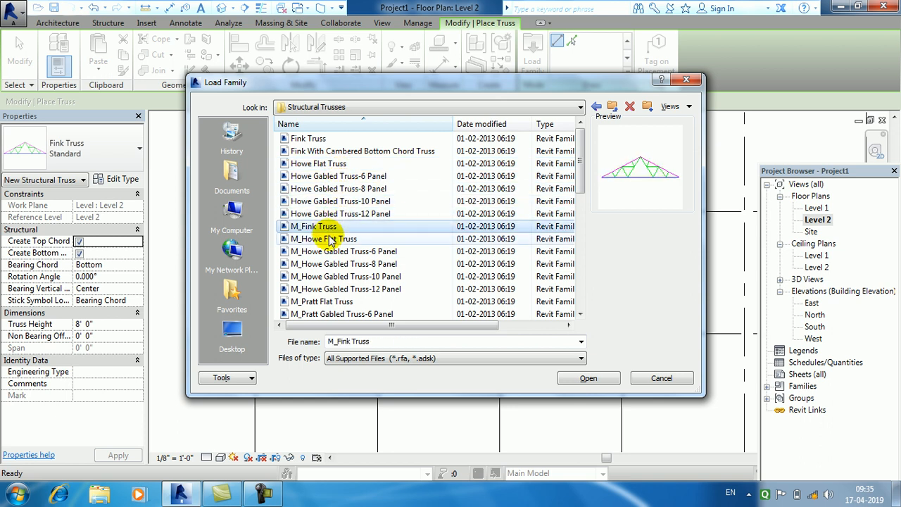
{"action": "left_click", "coordinate": [330, 240]}
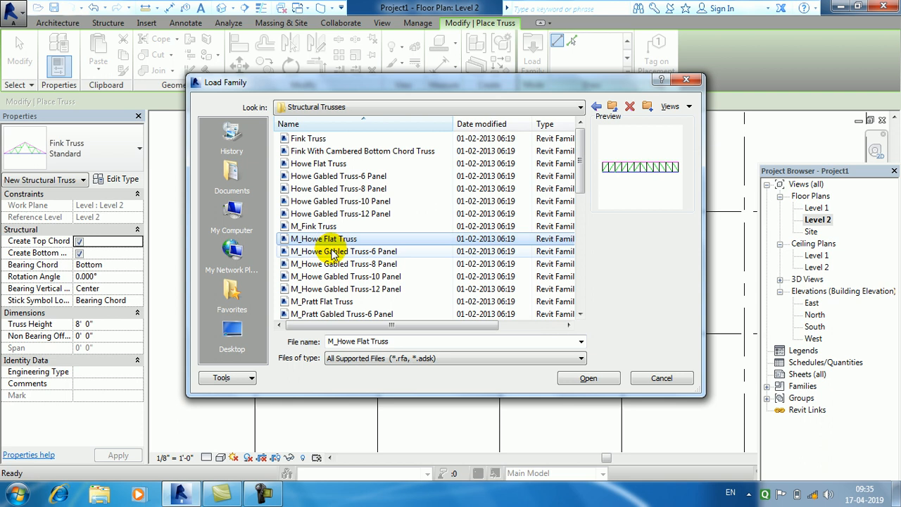
{"action": "left_click", "coordinate": [333, 252]}
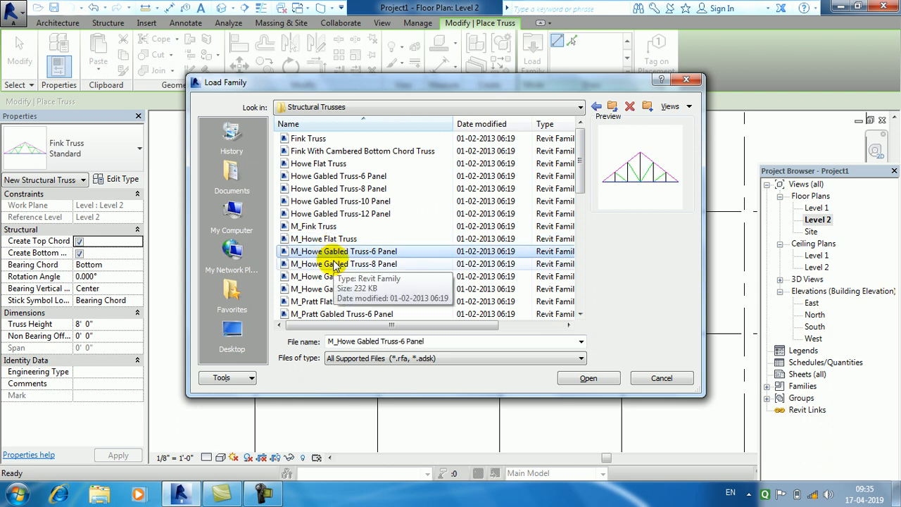
{"action": "left_click", "coordinate": [336, 265]}
{"action": "left_click", "coordinate": [343, 277]}
{"action": "left_click", "coordinate": [346, 290]}
{"action": "left_click", "coordinate": [337, 302]}
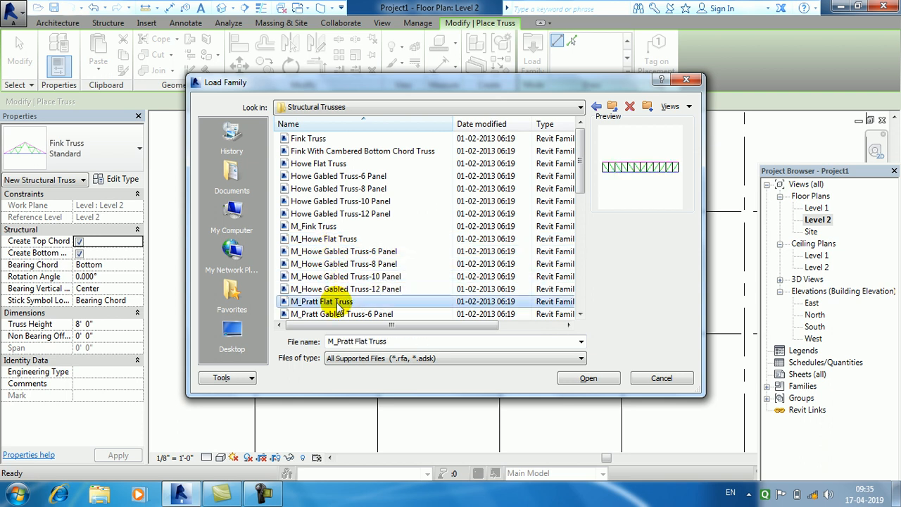
{"action": "scroll", "coordinate": [345, 282], "scroll_direction": "down", "scroll_amount": 2}
{"action": "left_click", "coordinate": [354, 239]}
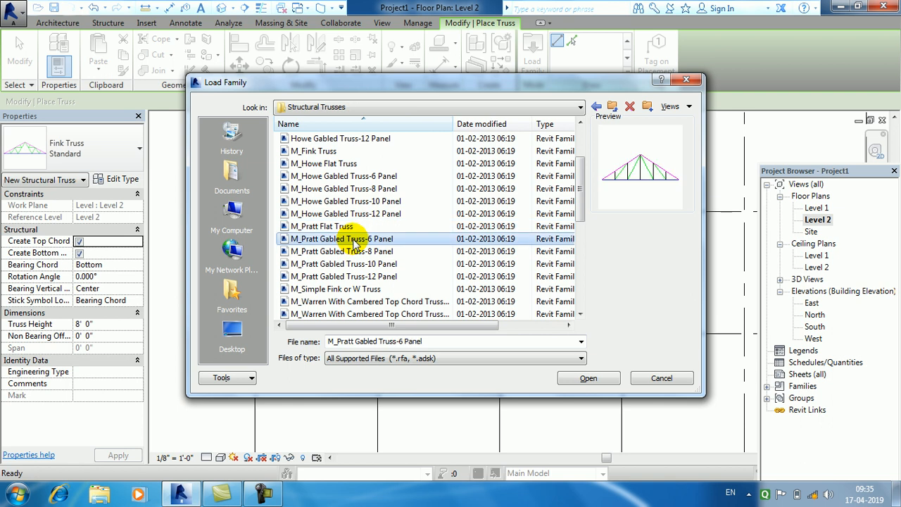
{"action": "key", "text": "Down"}
{"action": "key", "text": "Down"}
{"action": "key", "text": "Down"}
{"action": "key", "text": "Down"}
{"action": "key", "text": "Down"}
{"action": "key", "text": "Down"}
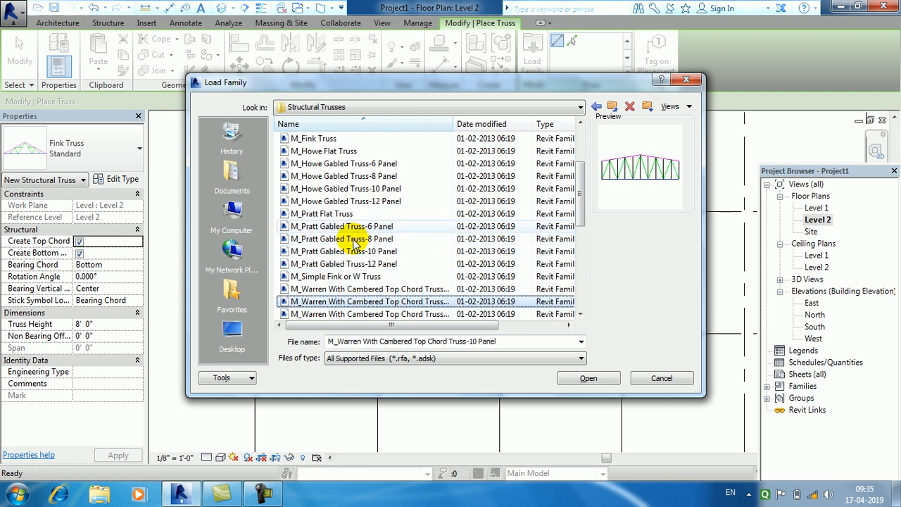
{"action": "key", "text": "Down"}
{"action": "key", "text": "Down"}
{"action": "key", "text": "Down"}
{"action": "key", "text": "Down"}
{"action": "key", "text": "Down"}
{"action": "key", "text": "Down"}
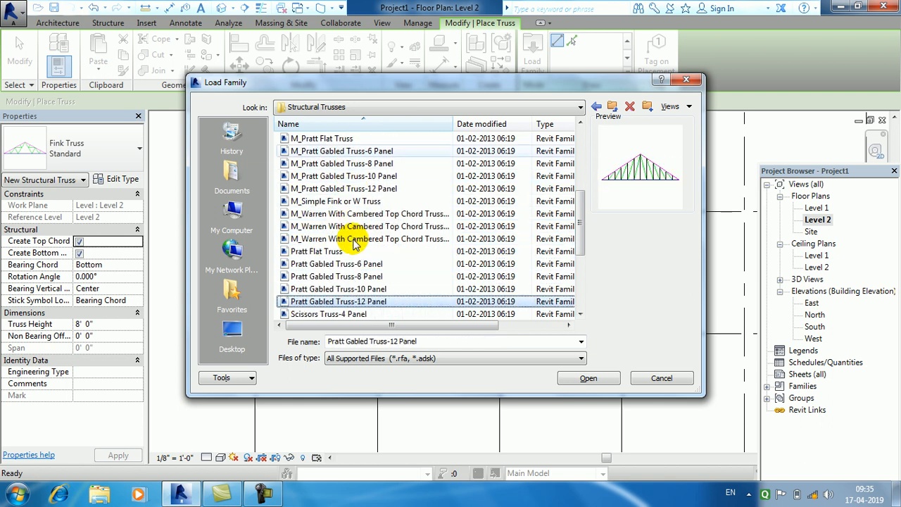
{"action": "key", "text": "Down"}
{"action": "key", "text": "Down"}
{"action": "key", "text": "Down"}
{"action": "key", "text": "Down"}
{"action": "key", "text": "Down"}
{"action": "key", "text": "Down"}
{"action": "key", "text": "Down"}
{"action": "key", "text": "Down"}
{"action": "key", "text": "Down"}
{"action": "key", "text": "Down"}
{"action": "key", "text": "Down"}
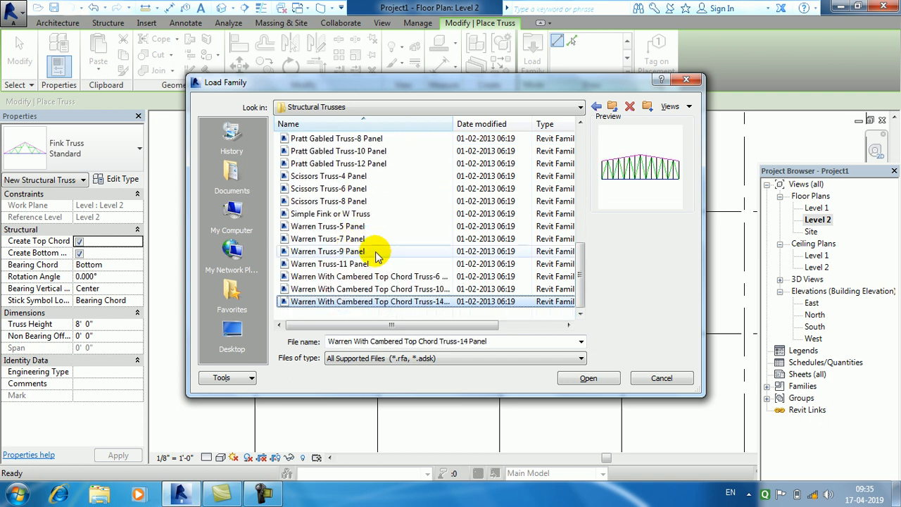
Load the Howe Flat Truss family and place a 20' 0" truss on Level 2 along the upper grid line across both bays.
{"action": "scroll", "coordinate": [356, 243], "scroll_direction": "up", "scroll_amount": 10}
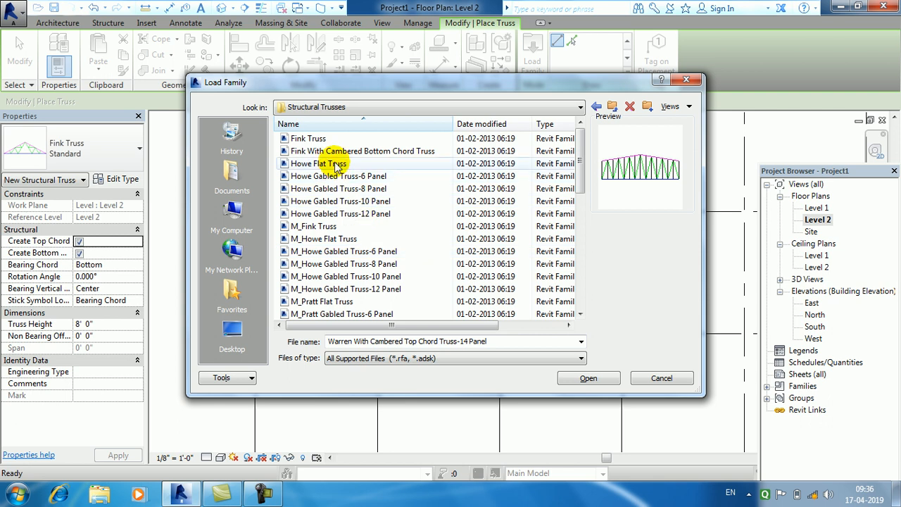
{"action": "left_click", "coordinate": [331, 164]}
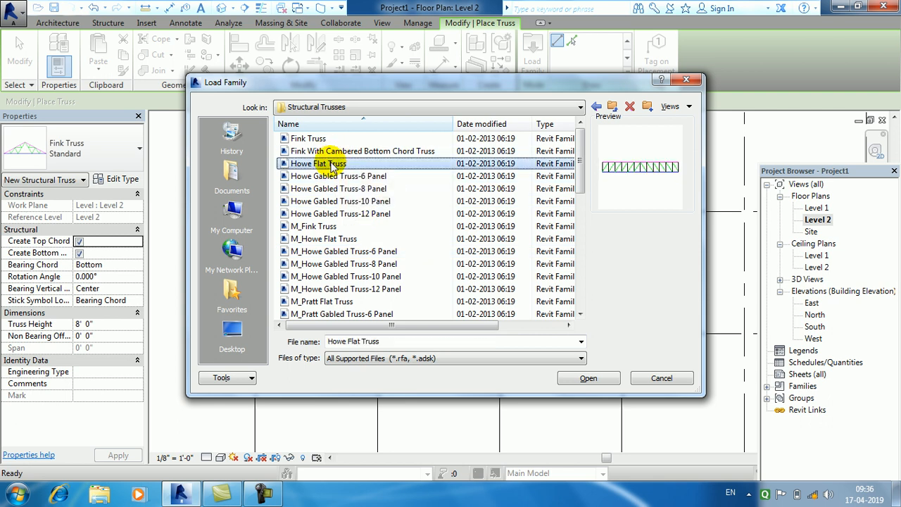
{"action": "left_click", "coordinate": [589, 378]}
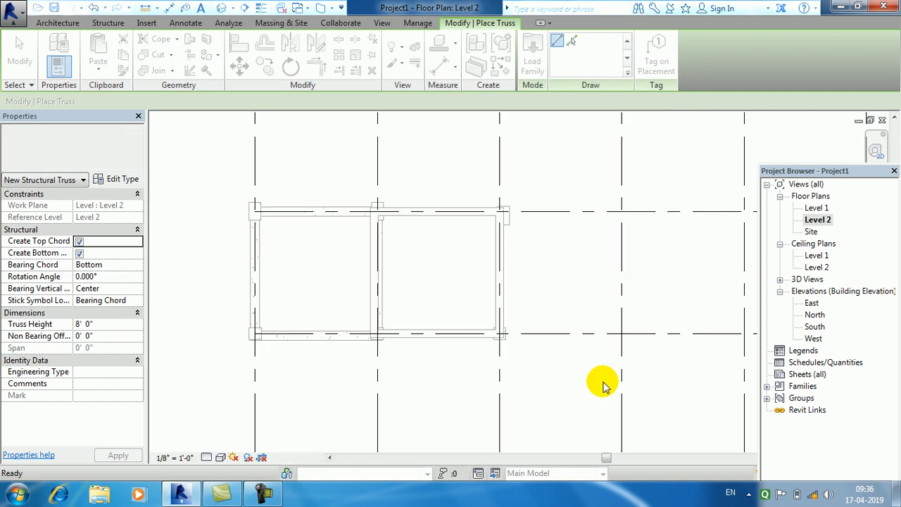
{"action": "scroll", "coordinate": [264, 210], "scroll_direction": "up", "scroll_amount": 3}
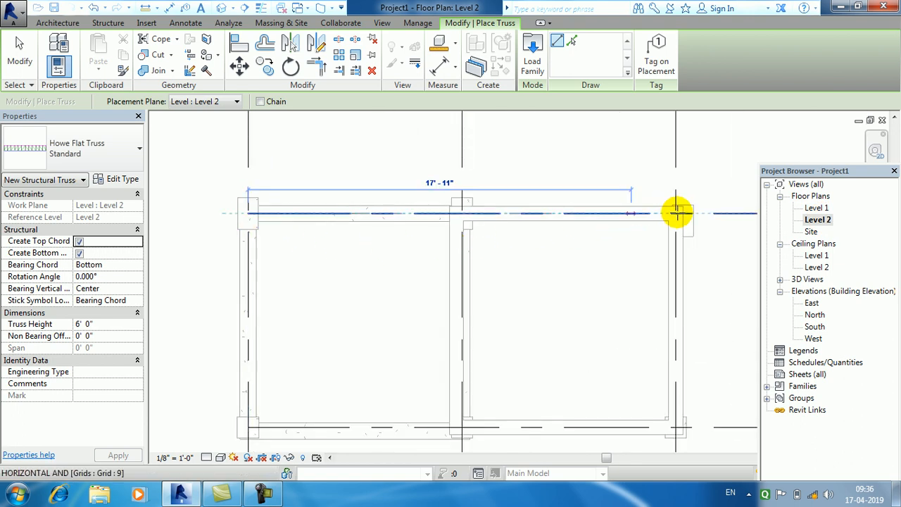
{"action": "left_click", "coordinate": [675, 214]}
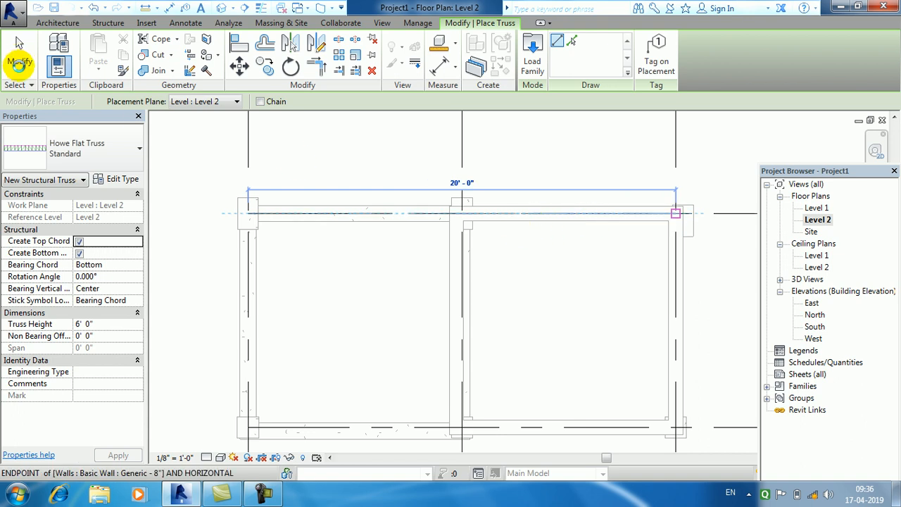
Finish truss placement and examine the Howe flat truss over the beams and columns from several angles in the 3D view.
{"action": "left_click", "coordinate": [20, 63]}
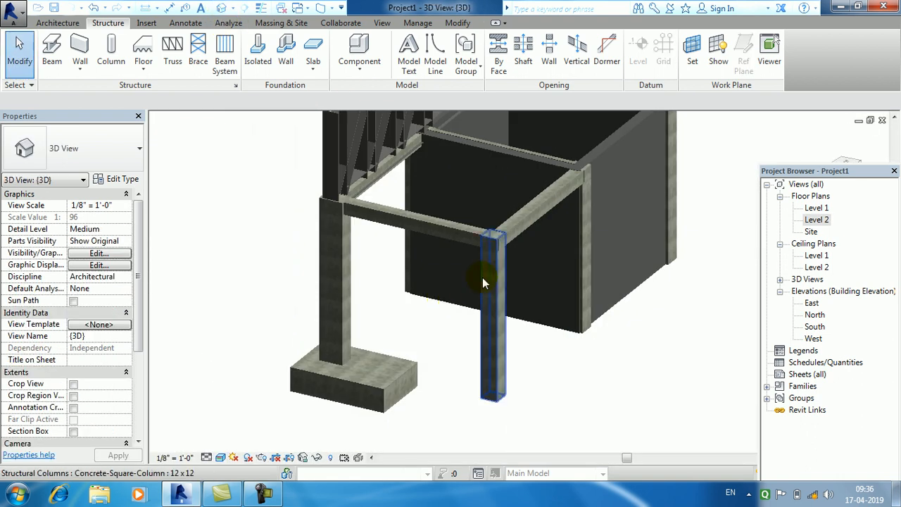
{"action": "scroll", "coordinate": [482, 278], "scroll_direction": "up", "scroll_amount": 3}
{"action": "middle_click_drag", "start_coordinate": [414, 300], "coordinate": [373, 296]}
{"action": "middle_click_drag", "start_coordinate": [496, 300], "coordinate": [566, 296], "text": "shift"}
{"action": "middle_click_drag", "start_coordinate": [566, 295], "coordinate": [416, 163]}
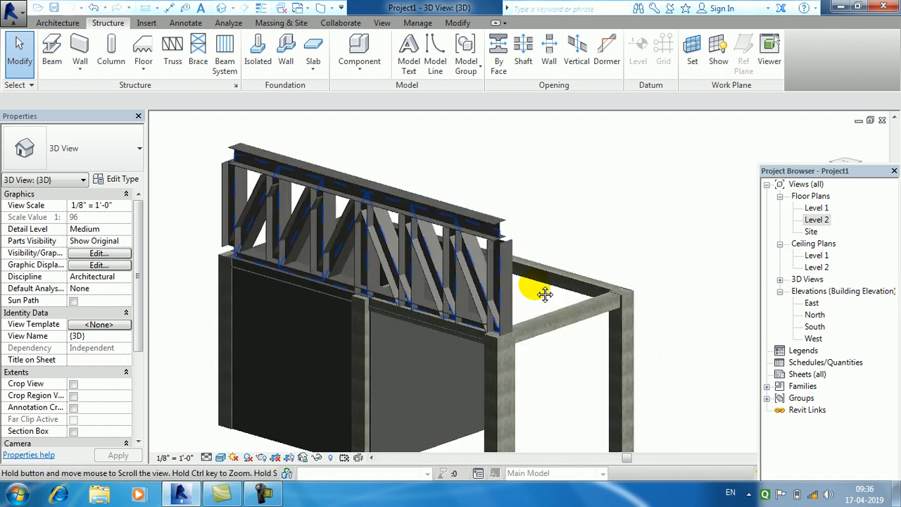
{"action": "middle_click_drag", "start_coordinate": [535, 304], "coordinate": [597, 263]}
{"action": "scroll", "coordinate": [507, 196], "scroll_direction": "up", "scroll_amount": 1}
{"action": "key", "text": "alt"}
{"action": "middle_click_drag", "start_coordinate": [507, 196], "coordinate": [576, 158]}
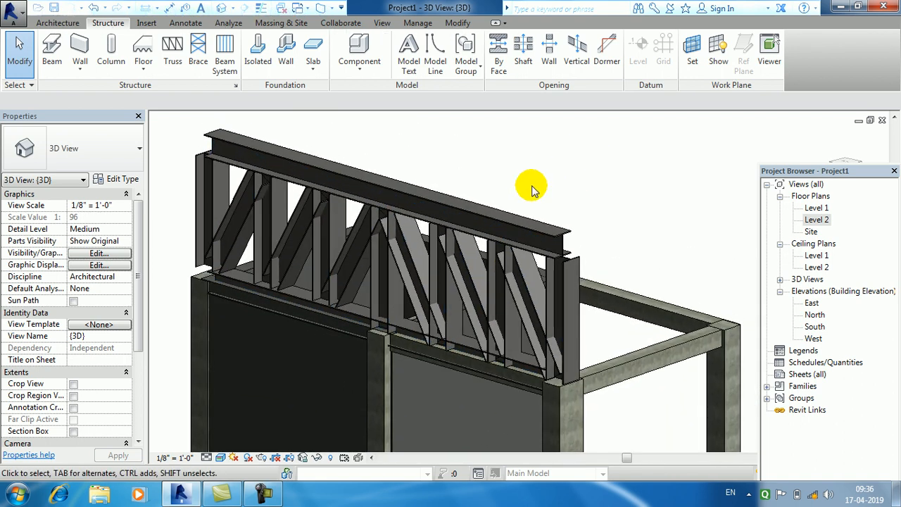
{"action": "scroll", "coordinate": [497, 217], "scroll_direction": "down", "scroll_amount": 2}
{"action": "middle_click_drag", "start_coordinate": [539, 269], "coordinate": [515, 195], "text": "shift"}
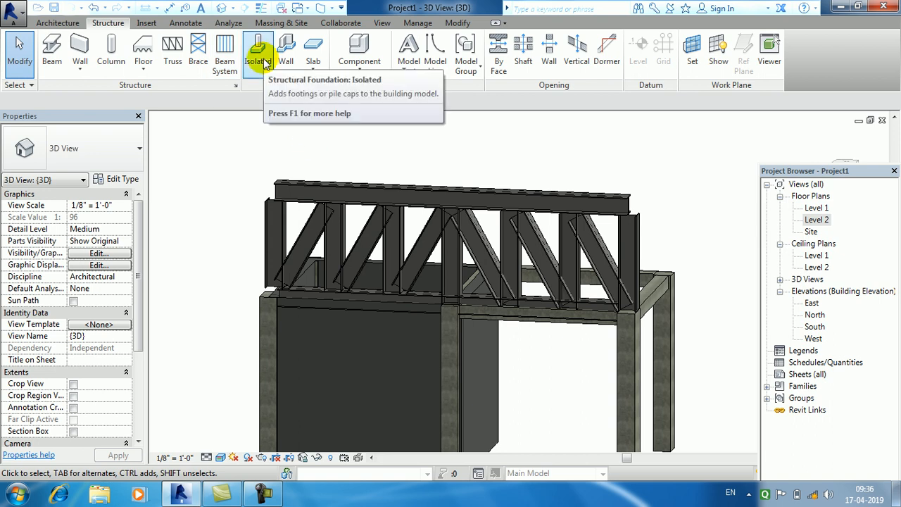
Delete the existing rectangular footing under the free-standing column in the 3D view.
{"action": "middle_click_drag", "start_coordinate": [443, 212], "coordinate": [448, 129]}
{"action": "middle_click_drag", "start_coordinate": [473, 239], "coordinate": [388, 176]}
{"action": "scroll", "coordinate": [506, 276], "scroll_direction": "down", "scroll_amount": 1}
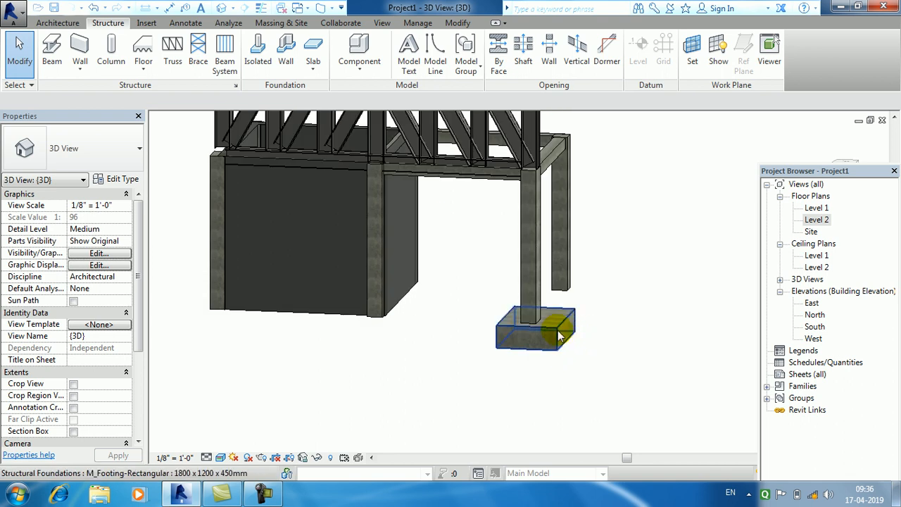
{"action": "left_click", "coordinate": [569, 328]}
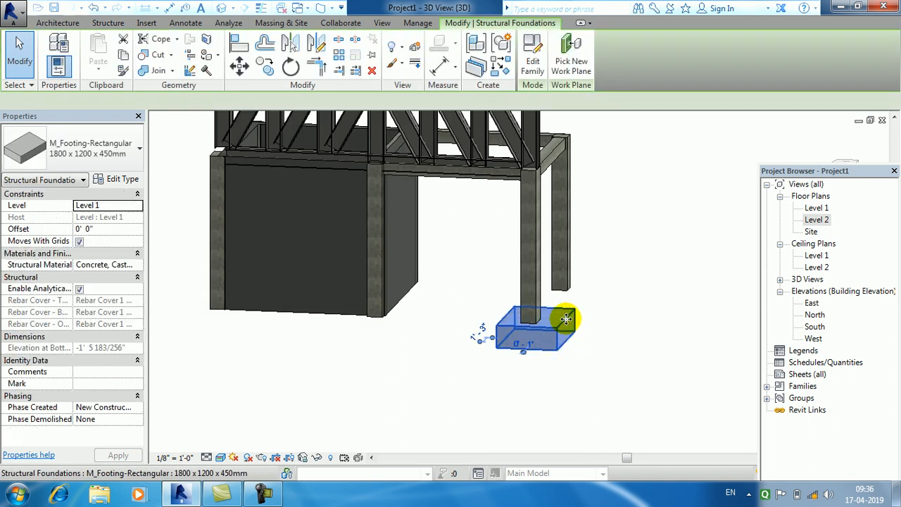
{"action": "key", "text": "Delete"}
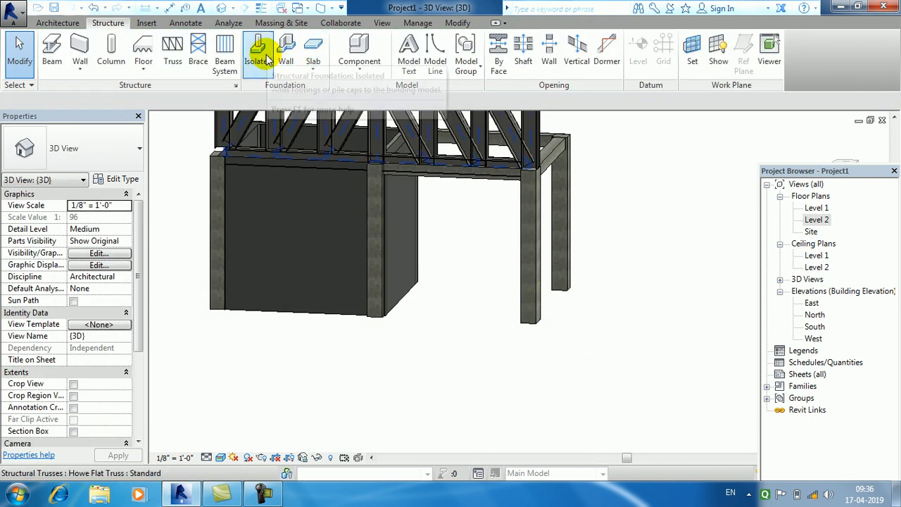
In the Level 1 floor plan, place an M_Footing-Rectangular 1800 x 1200 x 450mm foundation at the upper free-standing column using At Columns.
{"action": "left_click", "coordinate": [267, 58]}
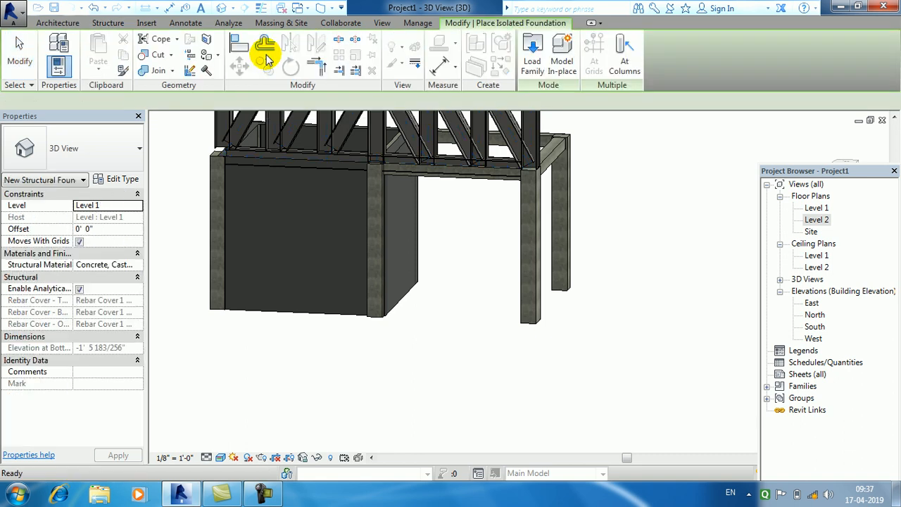
{"action": "double_click", "coordinate": [820, 210]}
{"action": "middle_click_drag", "start_coordinate": [472, 267], "coordinate": [449, 268]}
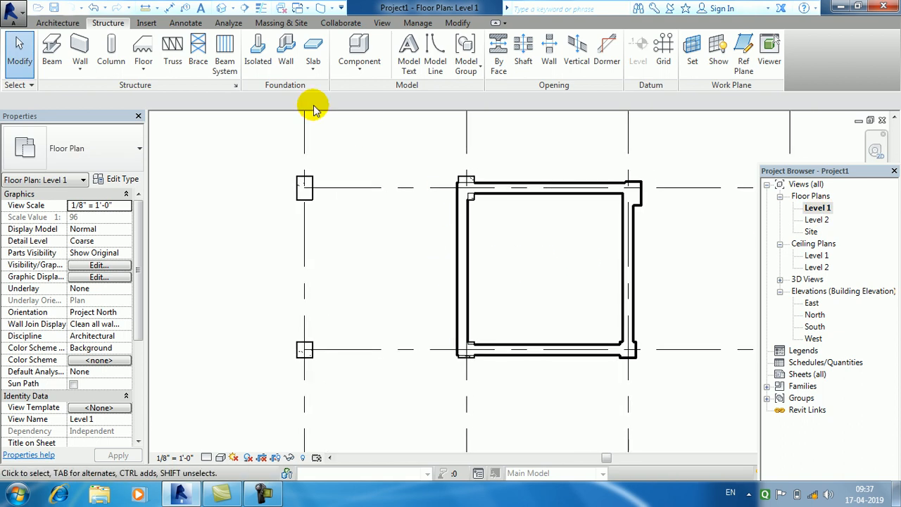
{"action": "left_click", "coordinate": [259, 57]}
{"action": "left_click", "coordinate": [625, 48]}
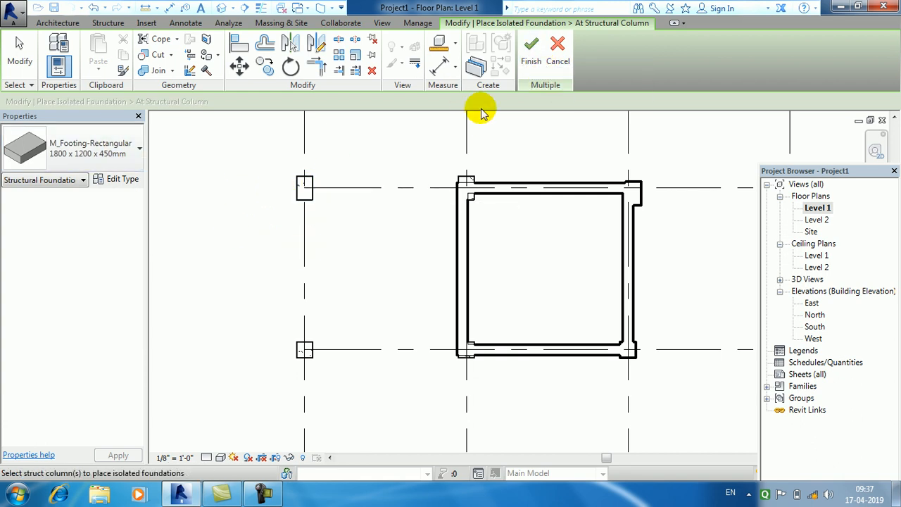
{"action": "left_click", "coordinate": [304, 188]}
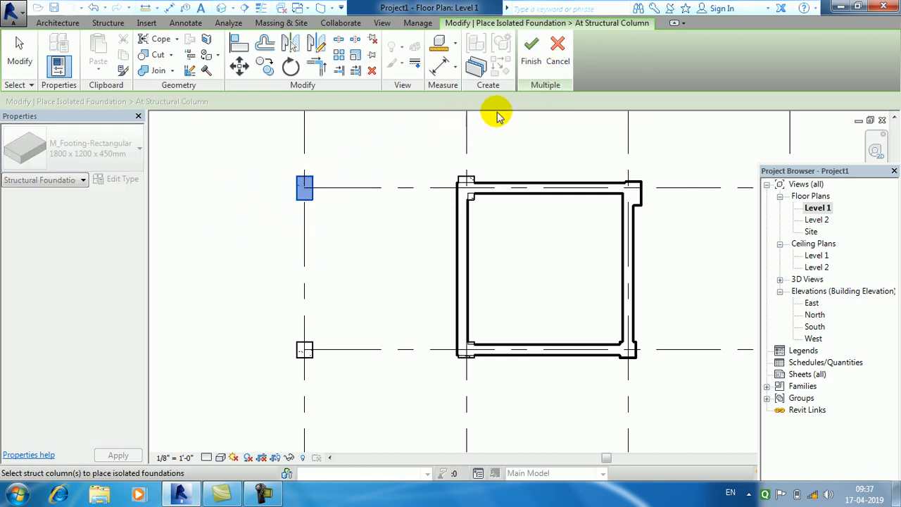
{"action": "left_click", "coordinate": [529, 54]}
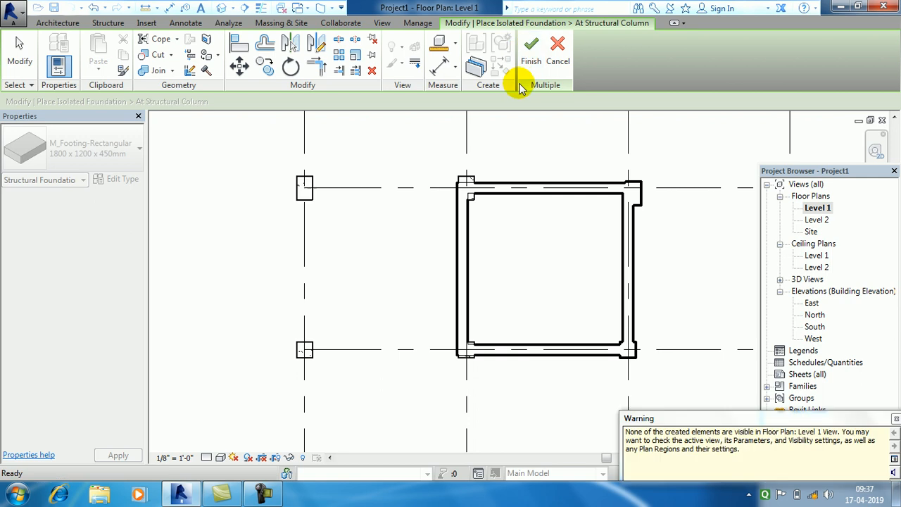
Place another rectangular footing directly at the same upper column, end the placement and check the foundation in 3D.
{"action": "left_click", "coordinate": [304, 187]}
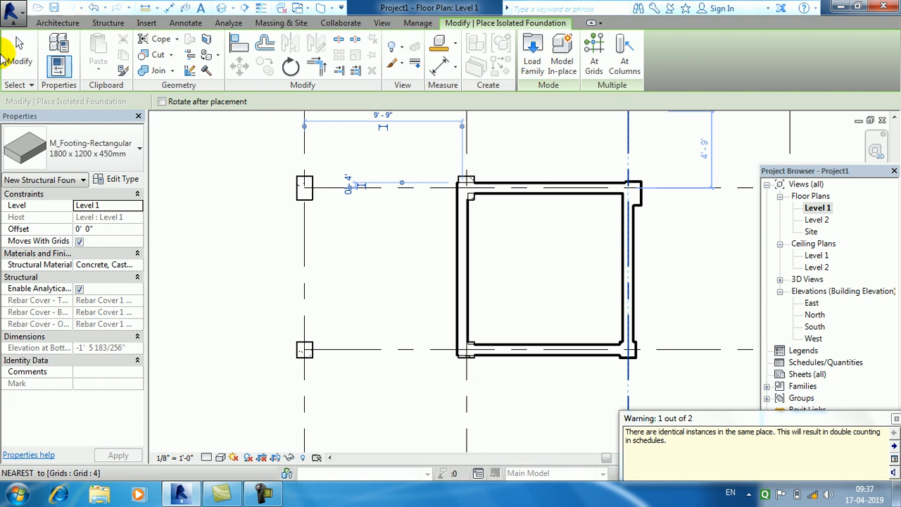
{"action": "left_click", "coordinate": [34, 53]}
{"action": "left_click", "coordinate": [222, 9]}
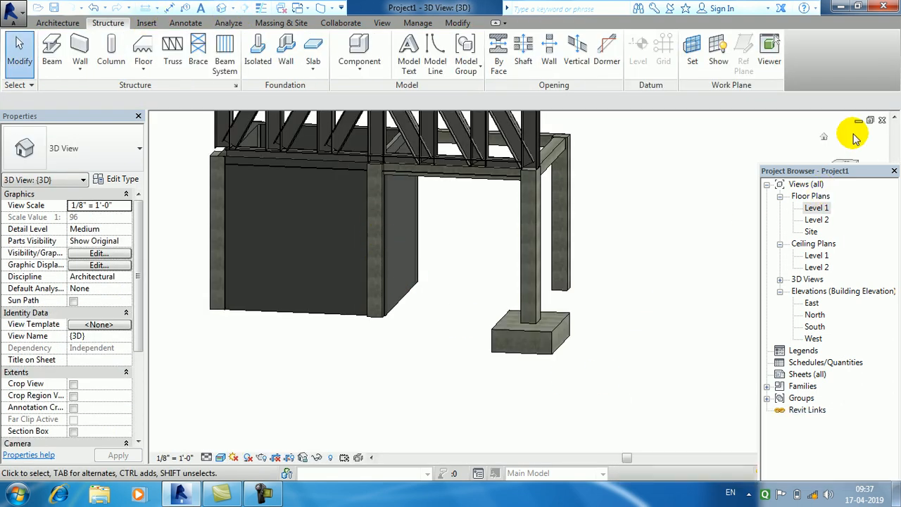
{"action": "left_click", "coordinate": [882, 121]}
Add an M_Footing-Rectangular 1800 x 1200 x 450mm foundation at the lower free-standing 12 x 12 column with At Columns, and check it in 3D.
{"action": "middle_click_drag", "start_coordinate": [343, 263], "coordinate": [340, 249]}
{"action": "left_click", "coordinate": [261, 62]}
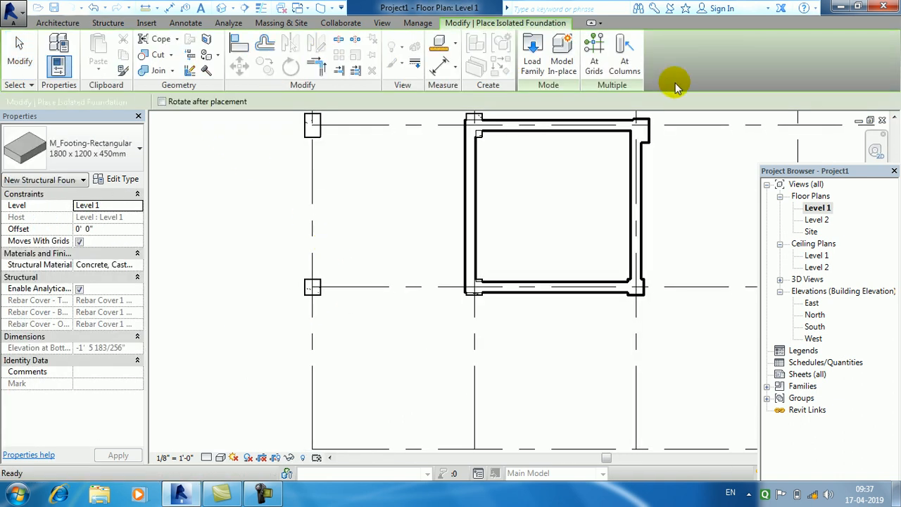
{"action": "left_click", "coordinate": [624, 58]}
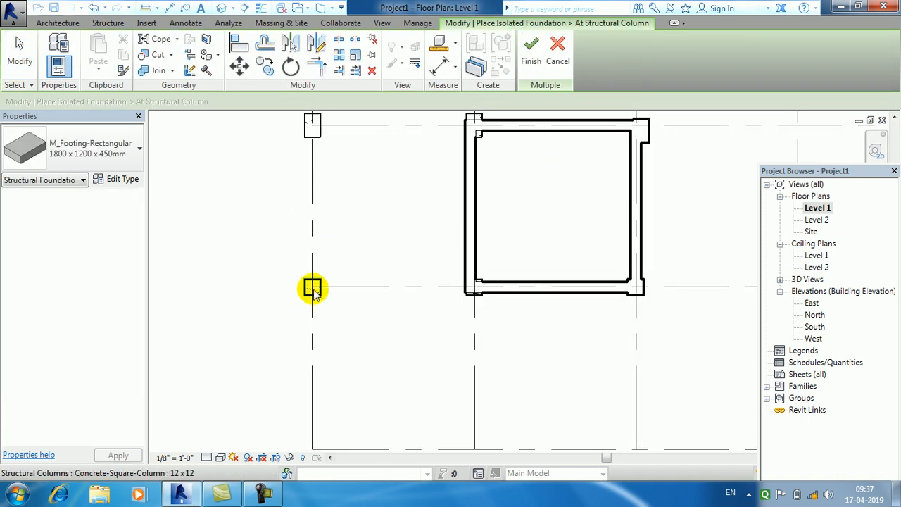
{"action": "left_click", "coordinate": [315, 292]}
{"action": "left_click", "coordinate": [534, 52]}
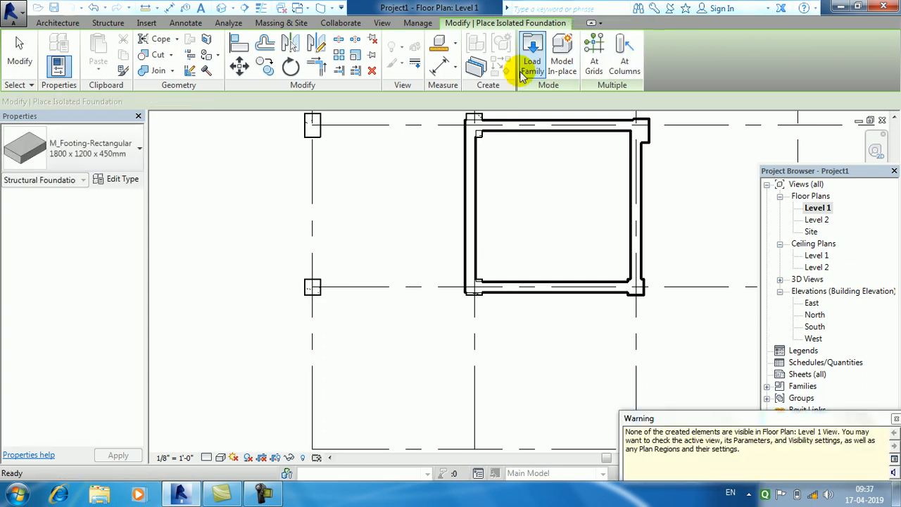
{"action": "left_click", "coordinate": [224, 7]}
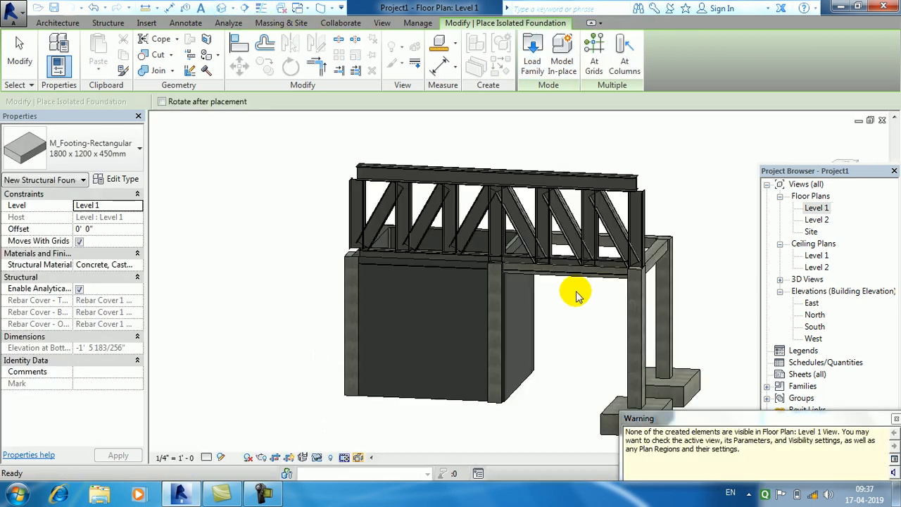
{"action": "left_click", "coordinate": [883, 120]}
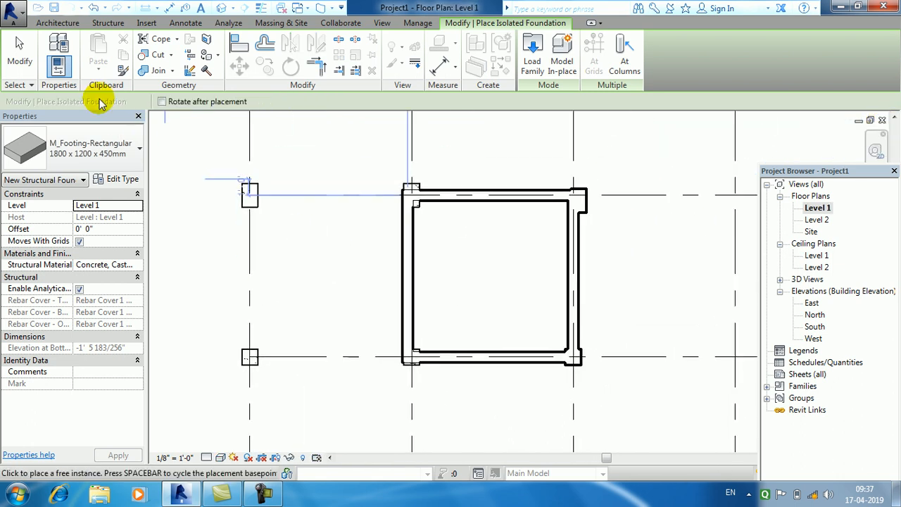
Restart isolated foundation placement on Level 1 and open the Structural Foundations folder of the US Imperial family library.
{"action": "left_click", "coordinate": [18, 57]}
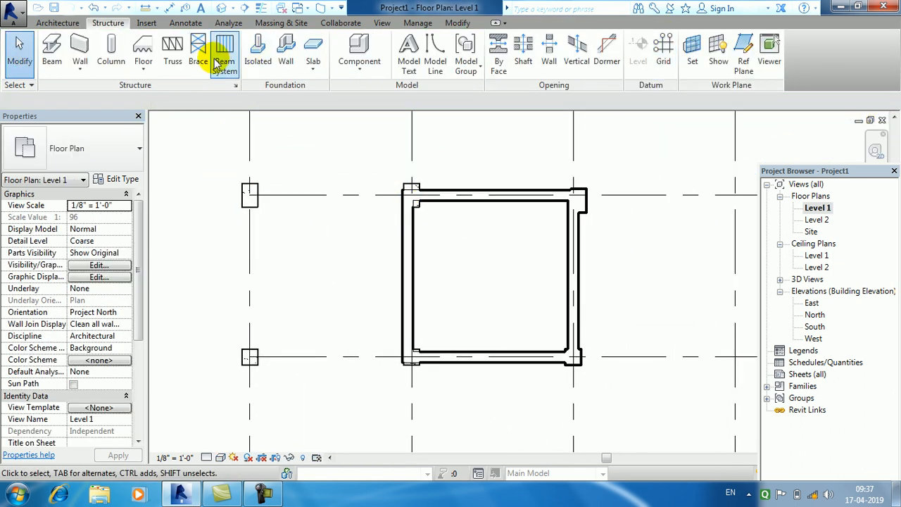
{"action": "left_click", "coordinate": [260, 56]}
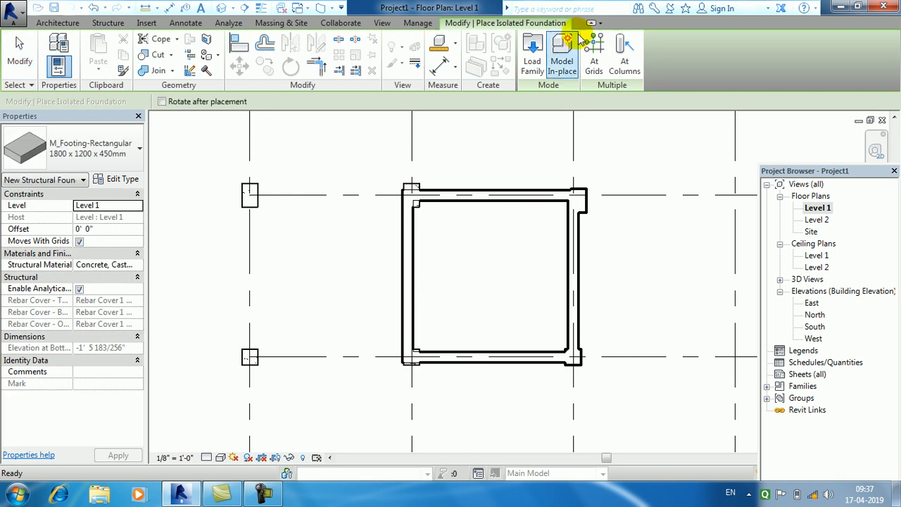
{"action": "left_click", "coordinate": [542, 62]}
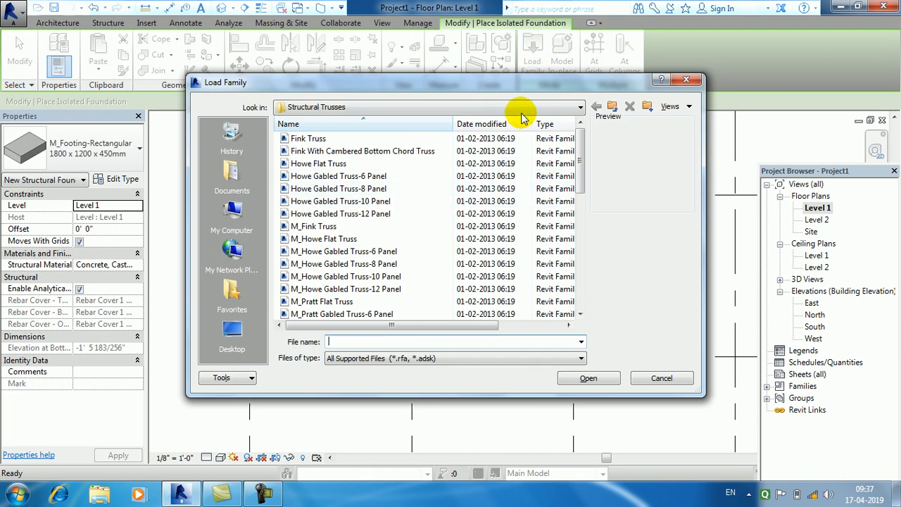
{"action": "left_click", "coordinate": [614, 107]}
{"action": "scroll", "coordinate": [418, 267], "scroll_direction": "down", "scroll_amount": 4}
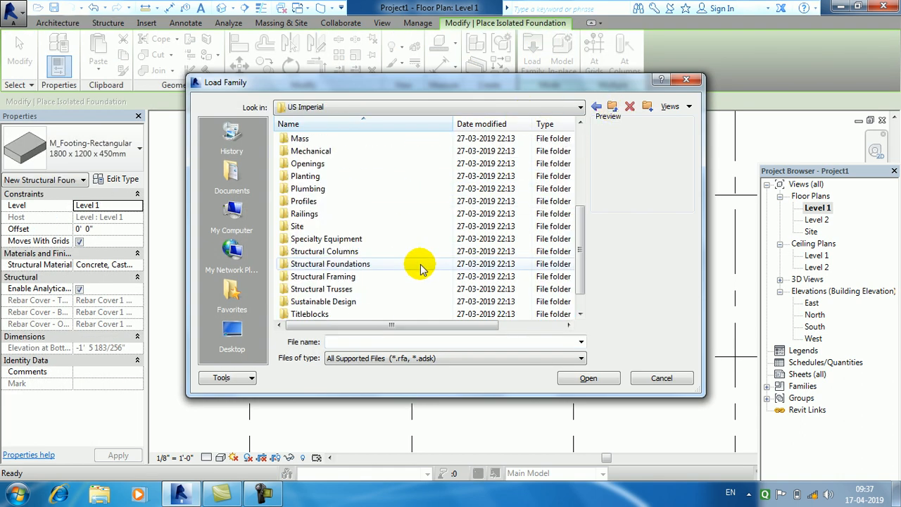
{"action": "scroll", "coordinate": [410, 277], "scroll_direction": "up", "scroll_amount": 1}
{"action": "double_click", "coordinate": [374, 289]}
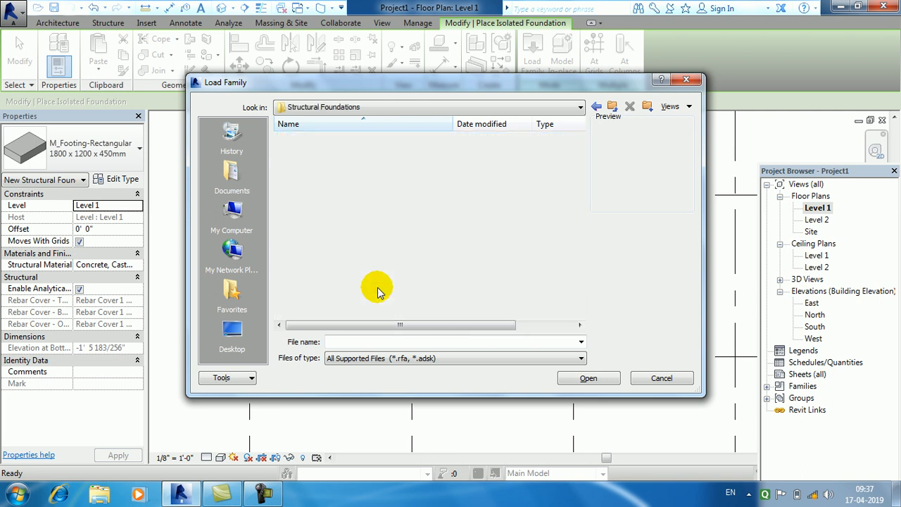
Preview the M_Footing-Rectangular and the rectangular and triangular pile cap families to compare their shapes.
{"action": "left_click", "coordinate": [345, 139]}
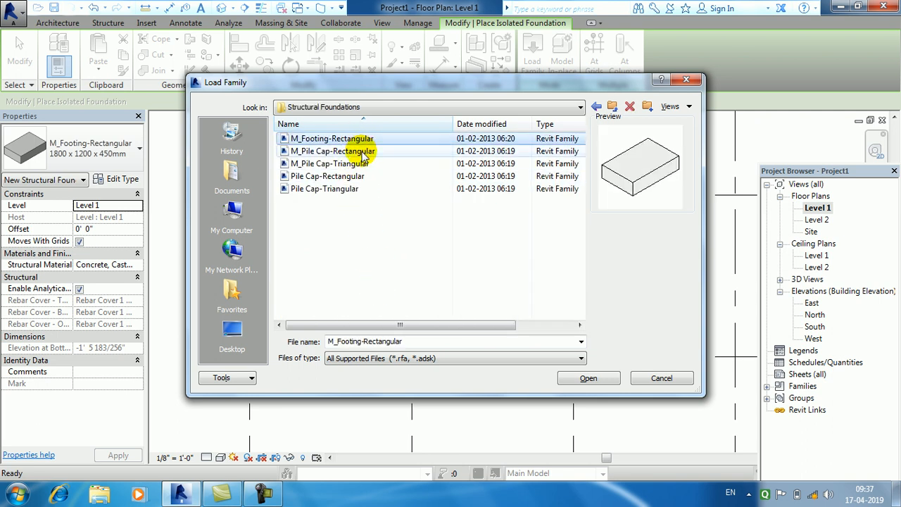
{"action": "left_click", "coordinate": [363, 152]}
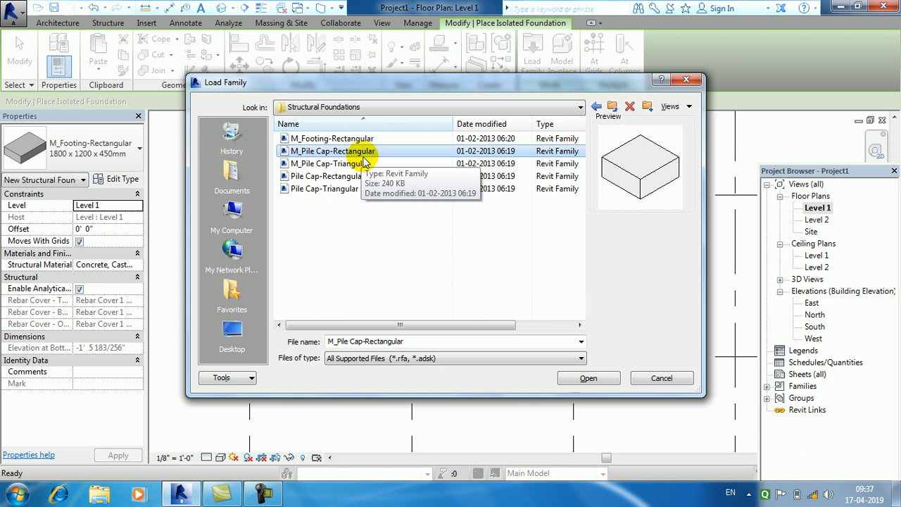
{"action": "left_click", "coordinate": [359, 164]}
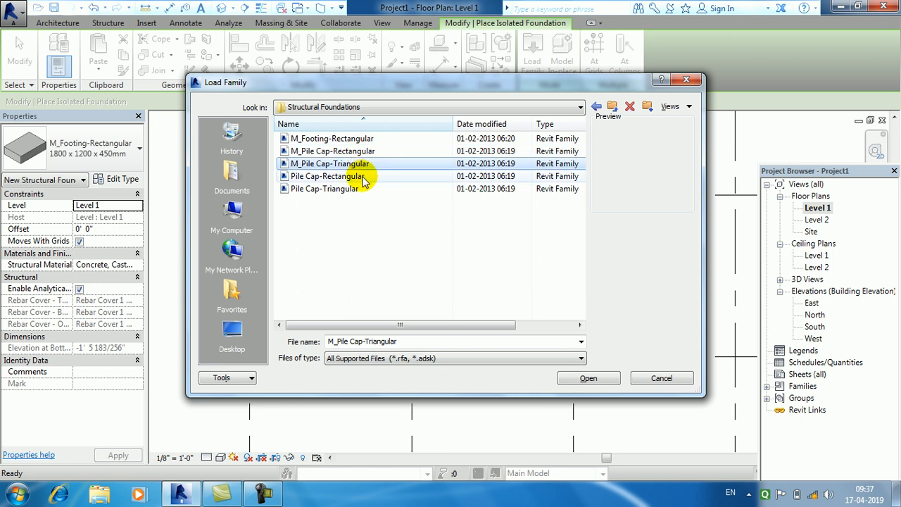
{"action": "left_click", "coordinate": [364, 178]}
{"action": "left_click", "coordinate": [359, 191]}
{"action": "left_click", "coordinate": [362, 177]}
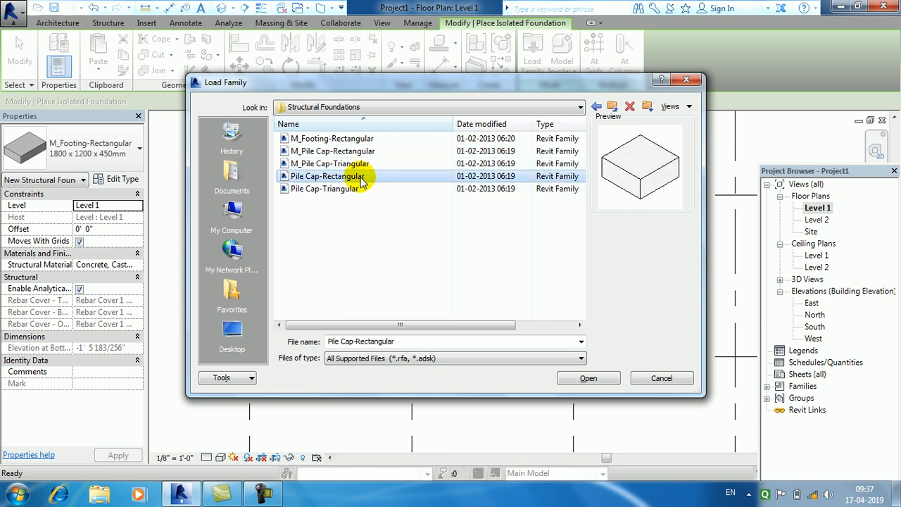
{"action": "left_click", "coordinate": [357, 163]}
{"action": "left_click", "coordinate": [361, 151]}
Load the Pile Cap-Triangular family and place 62" x 66" x 31" pile caps at the four corner grid intersections of the walled bay.
{"action": "left_click", "coordinate": [353, 192]}
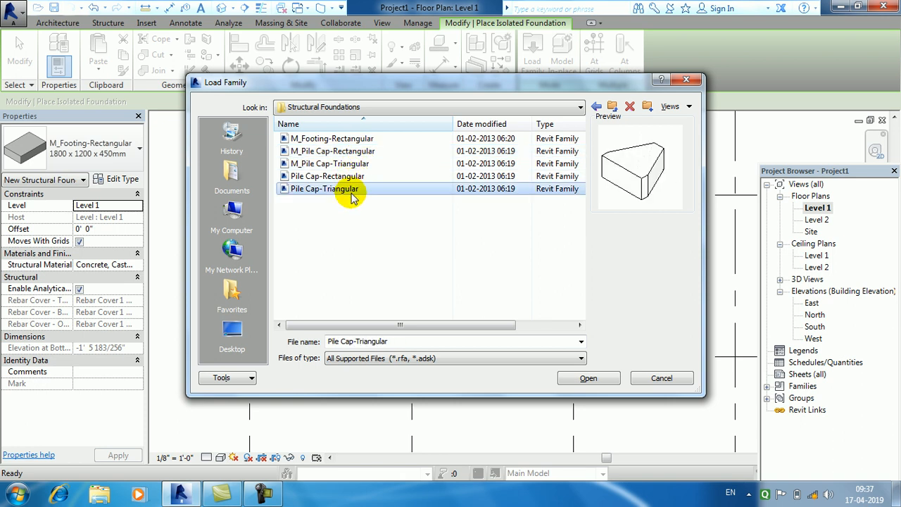
{"action": "left_click", "coordinate": [588, 378]}
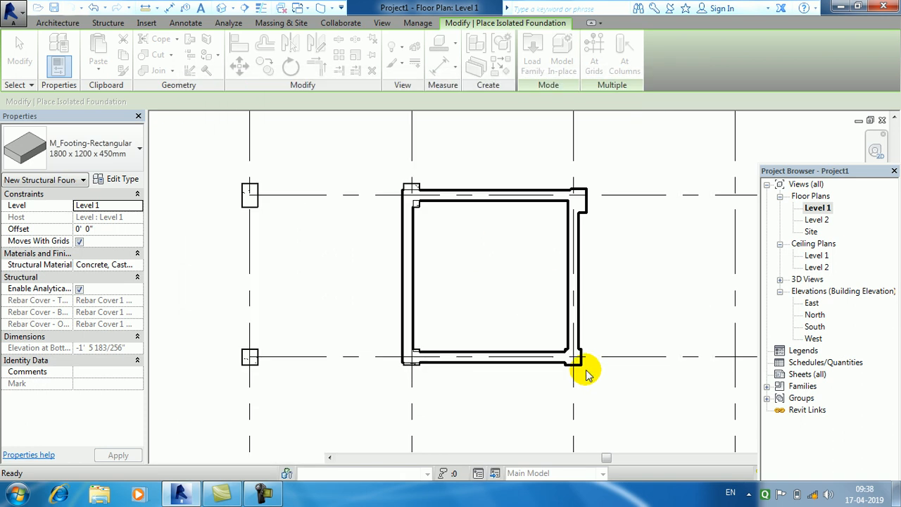
{"action": "left_click", "coordinate": [577, 196]}
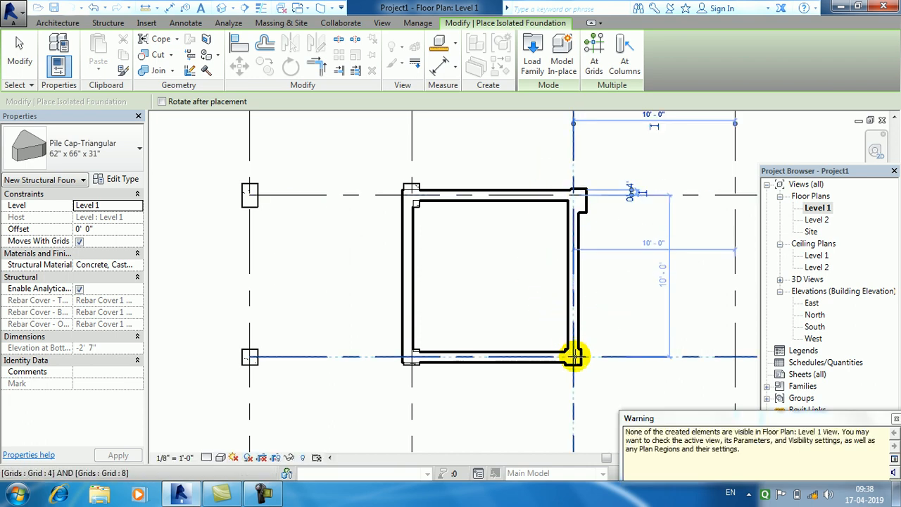
{"action": "left_click", "coordinate": [574, 356]}
{"action": "left_click", "coordinate": [412, 356]}
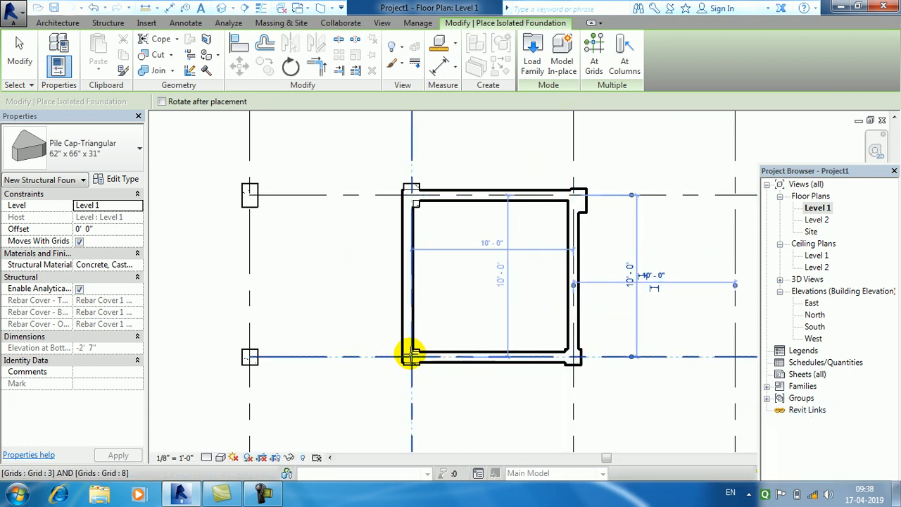
{"action": "left_click", "coordinate": [413, 195]}
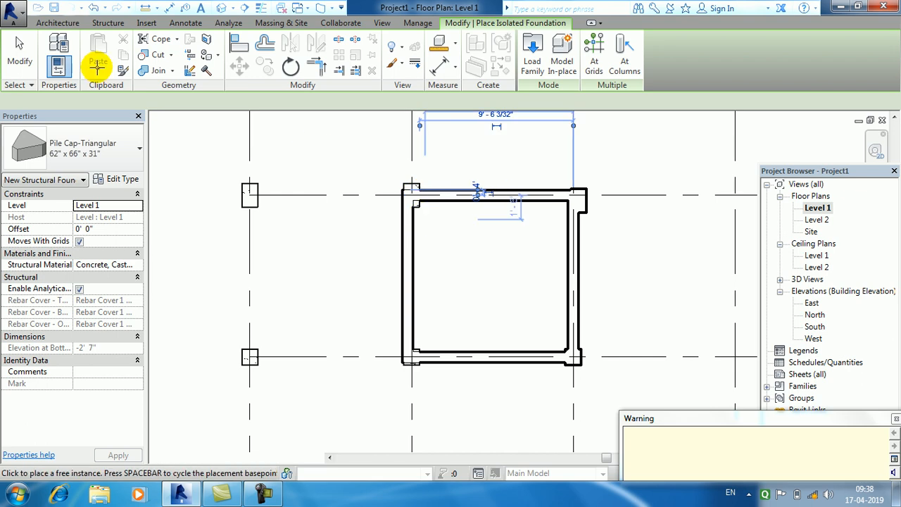
{"action": "left_click", "coordinate": [28, 45]}
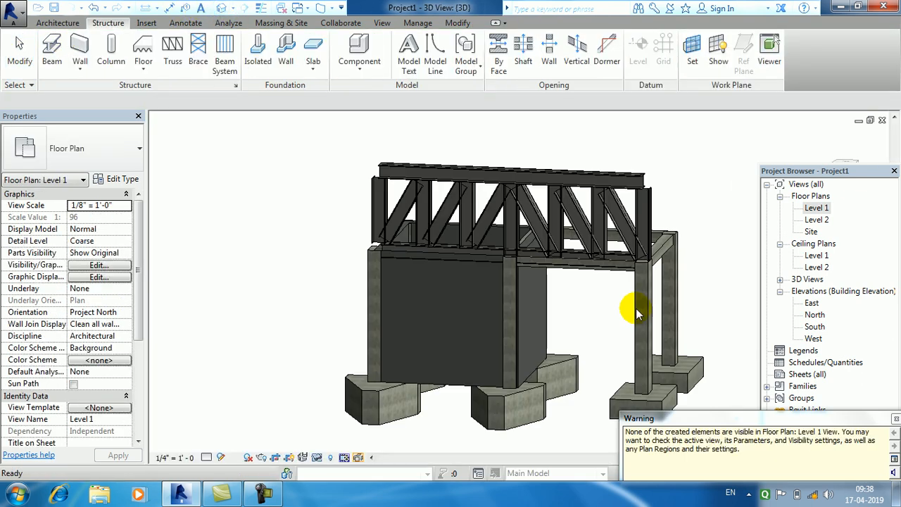
Examine the rectangular footings and triangular pile caps under the columns close up in the 3D view.
{"action": "middle_click_drag", "start_coordinate": [629, 306], "coordinate": [604, 276]}
{"action": "scroll", "coordinate": [618, 305], "scroll_direction": "up", "scroll_amount": 3}
{"action": "middle_click_drag", "start_coordinate": [556, 348], "coordinate": [302, 342], "text": "shift"}
{"action": "scroll", "coordinate": [387, 338], "scroll_direction": "up", "scroll_amount": 5}
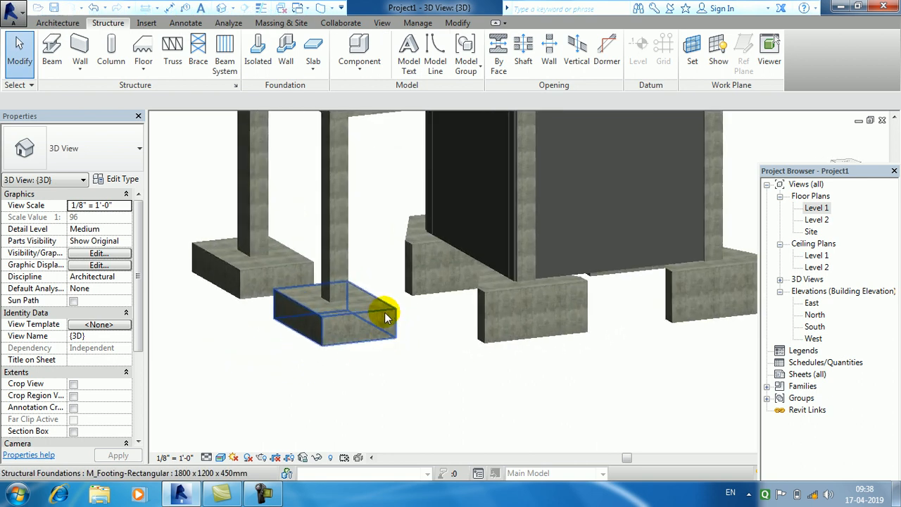
{"action": "left_click", "coordinate": [498, 290]}
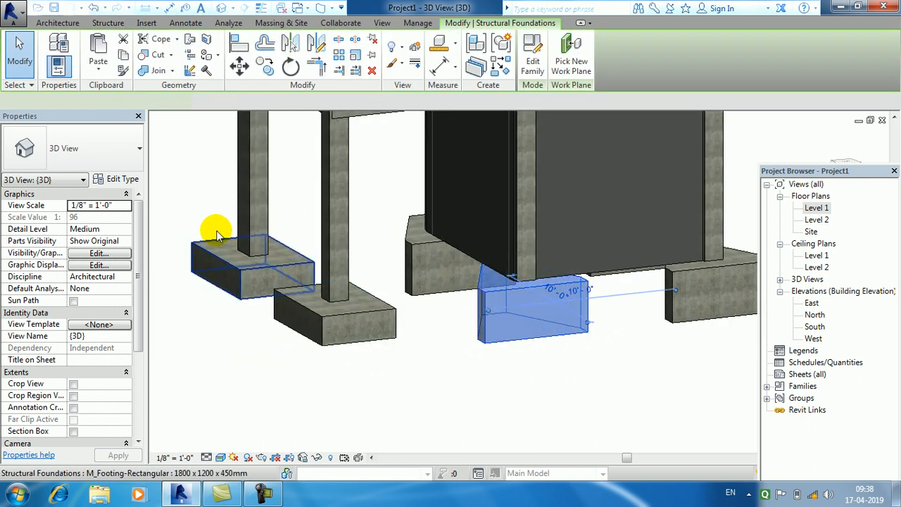
{"action": "left_click", "coordinate": [121, 179]}
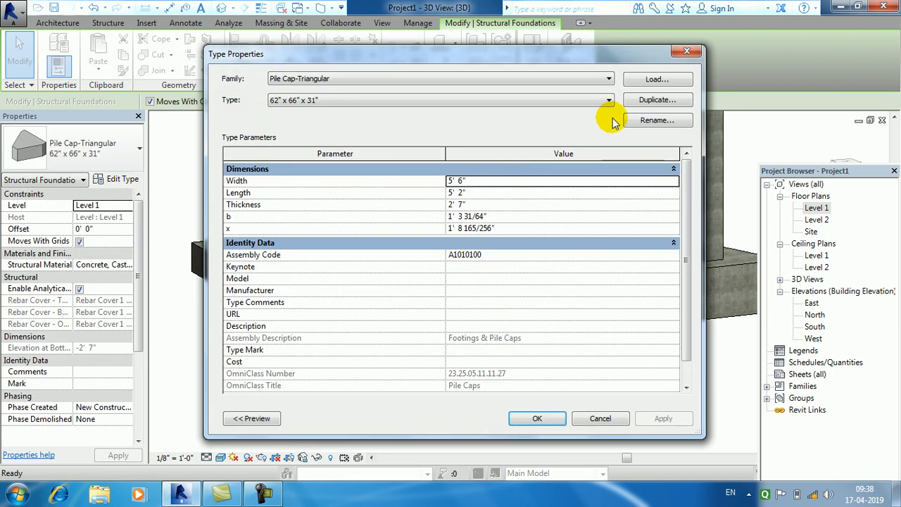
{"action": "left_click", "coordinate": [657, 99]}
{"action": "left_click", "coordinate": [463, 269]}
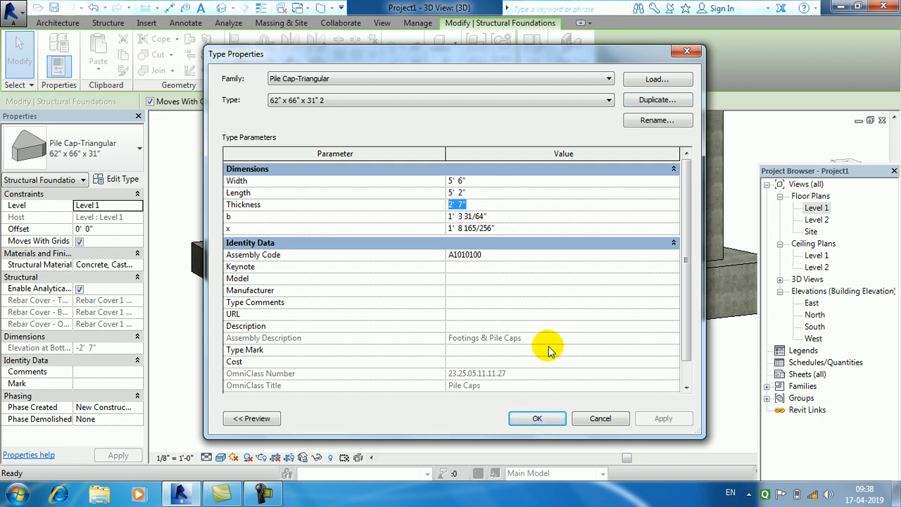
{"action": "left_click", "coordinate": [601, 419]}
{"action": "left_click", "coordinate": [497, 365]}
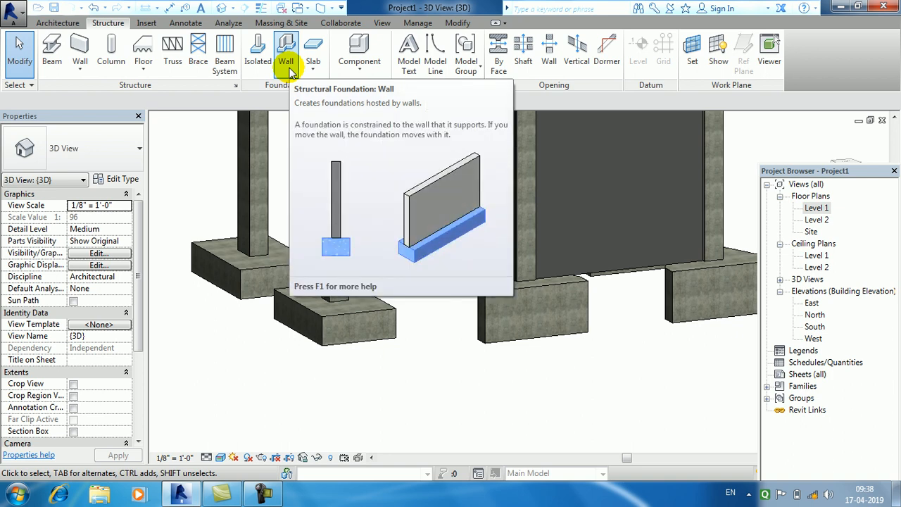
Create a 6" Foundation Slab on Level 1 with a 10' x 10' rectangular boundary between the four columns of the open bay beside the walled bay.
{"action": "left_click", "coordinate": [313, 70]}
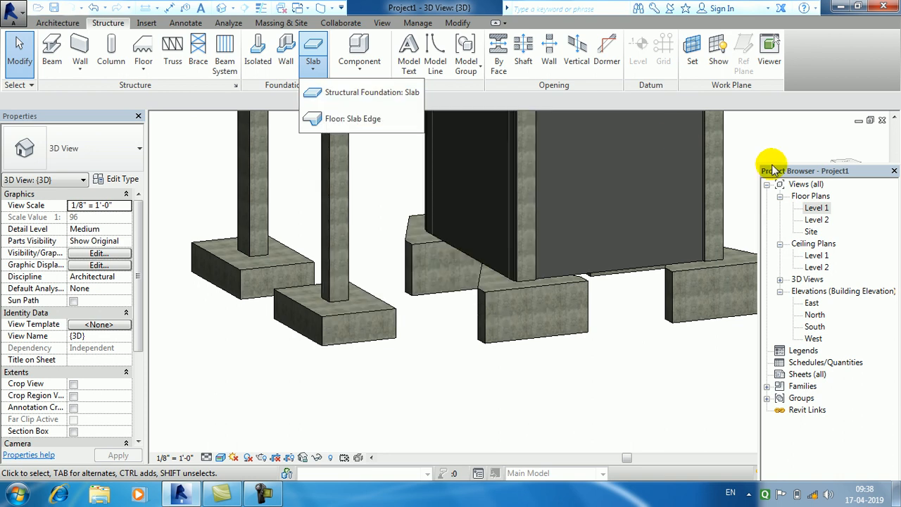
{"action": "left_click", "coordinate": [823, 209]}
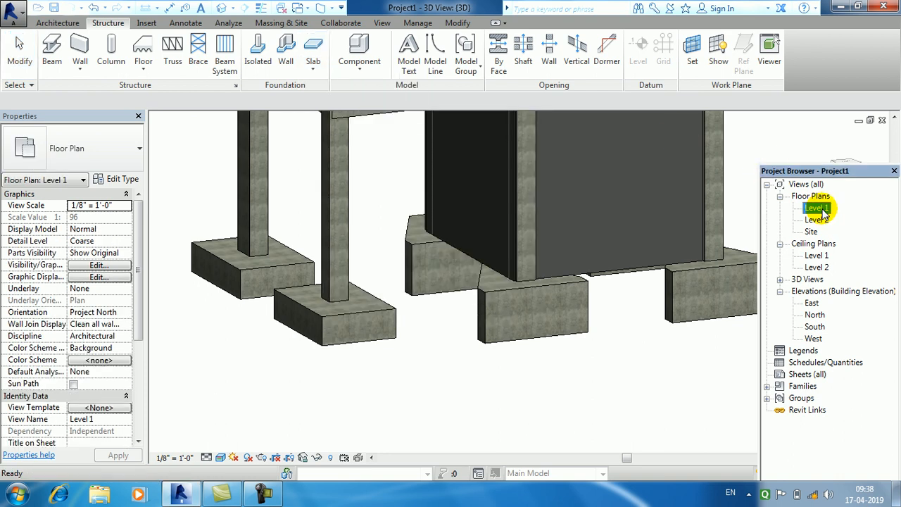
{"action": "double_click", "coordinate": [823, 210]}
{"action": "middle_click_drag", "start_coordinate": [620, 247], "coordinate": [729, 211]}
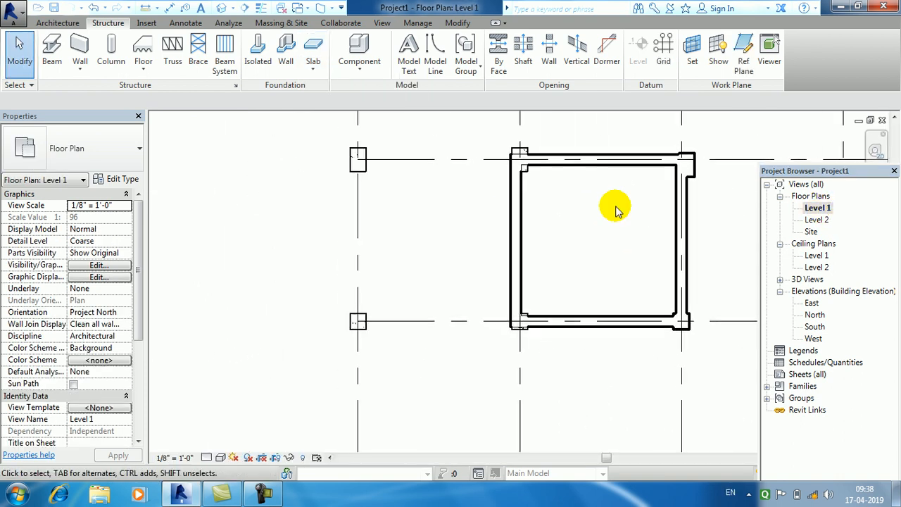
{"action": "left_click", "coordinate": [313, 71]}
{"action": "left_click", "coordinate": [318, 92]}
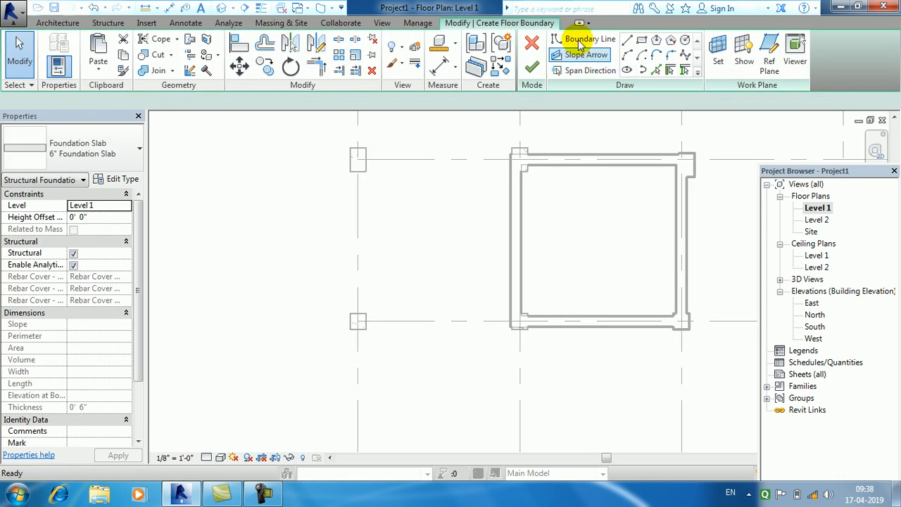
{"action": "left_click", "coordinate": [640, 40]}
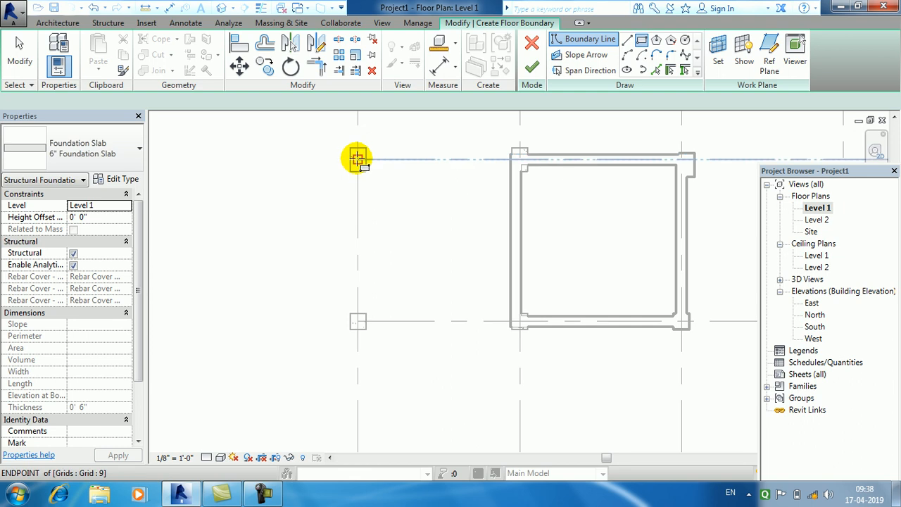
{"action": "left_click", "coordinate": [375, 207]}
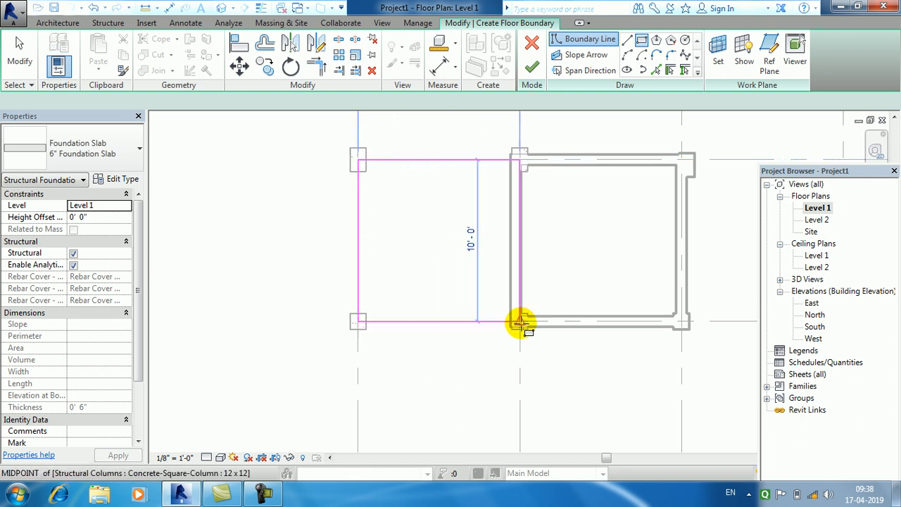
{"action": "left_click", "coordinate": [520, 322]}
{"action": "left_click", "coordinate": [532, 67]}
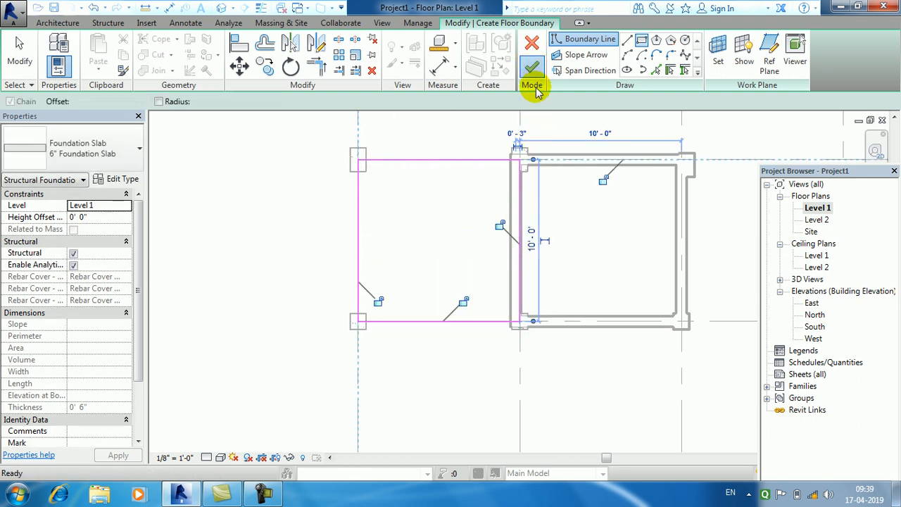
In the 3D view, add a Thickened 24" x 12" slab edge along the foundation slab's exposed bottom edge between the footing and the pile cap.
{"action": "left_click", "coordinate": [223, 9]}
{"action": "middle_click_drag", "start_coordinate": [433, 282], "coordinate": [352, 292]}
{"action": "scroll", "coordinate": [322, 298], "scroll_direction": "up", "scroll_amount": 2}
{"action": "scroll", "coordinate": [472, 290], "scroll_direction": "up", "scroll_amount": 1}
{"action": "middle_click_drag", "start_coordinate": [472, 290], "coordinate": [405, 276], "text": "shift"}
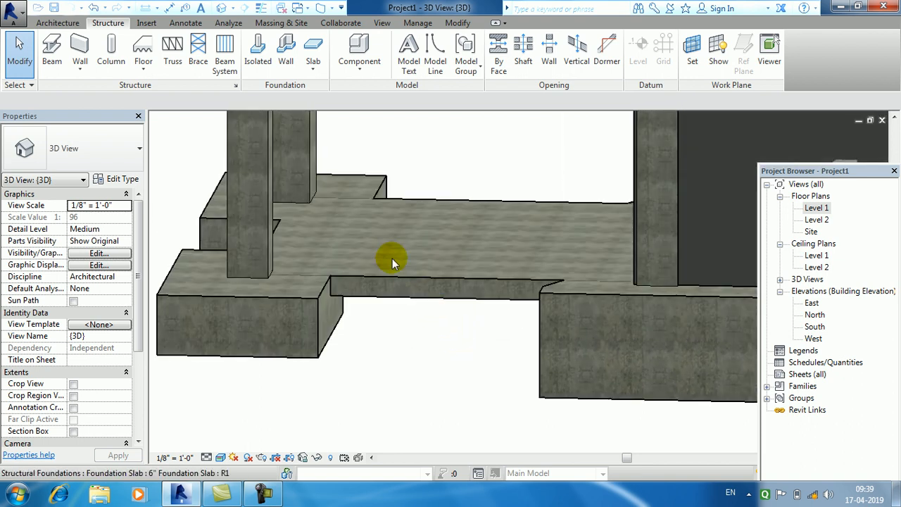
{"action": "left_click", "coordinate": [314, 70]}
{"action": "left_click", "coordinate": [326, 119]}
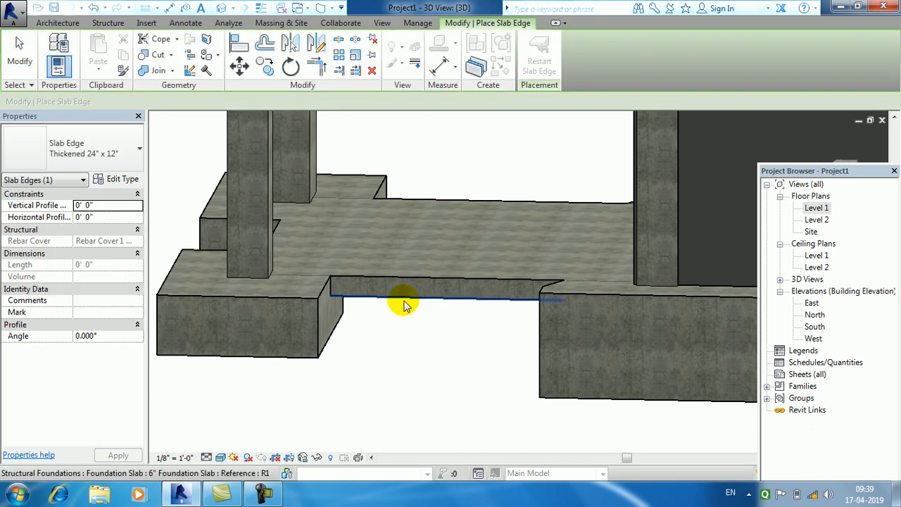
{"action": "left_click", "coordinate": [404, 303]}
Add another Thickened 24" x 12" slab edge along the bottom edge on the opposite side of the foundation slab.
{"action": "middle_click_drag", "start_coordinate": [436, 331], "coordinate": [495, 293]}
{"action": "middle_click_drag", "start_coordinate": [417, 288], "coordinate": [633, 169], "text": "shift"}
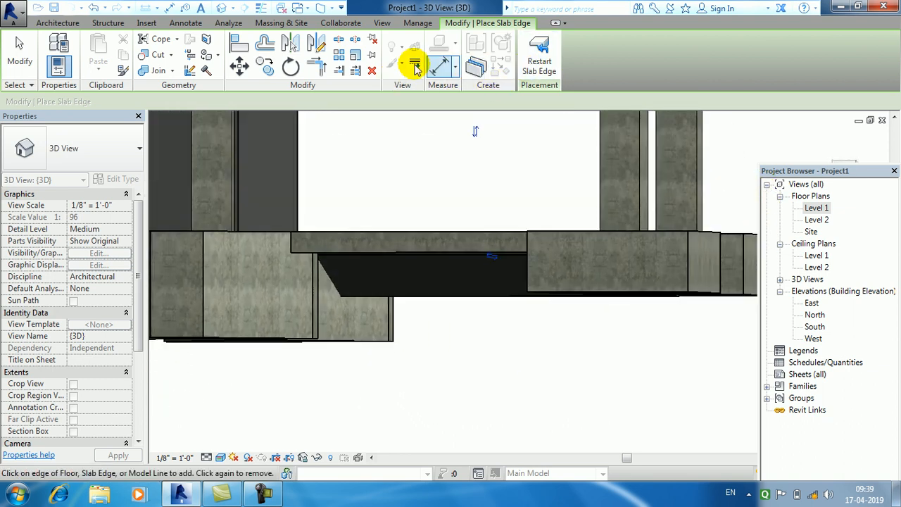
{"action": "left_click", "coordinate": [107, 24]}
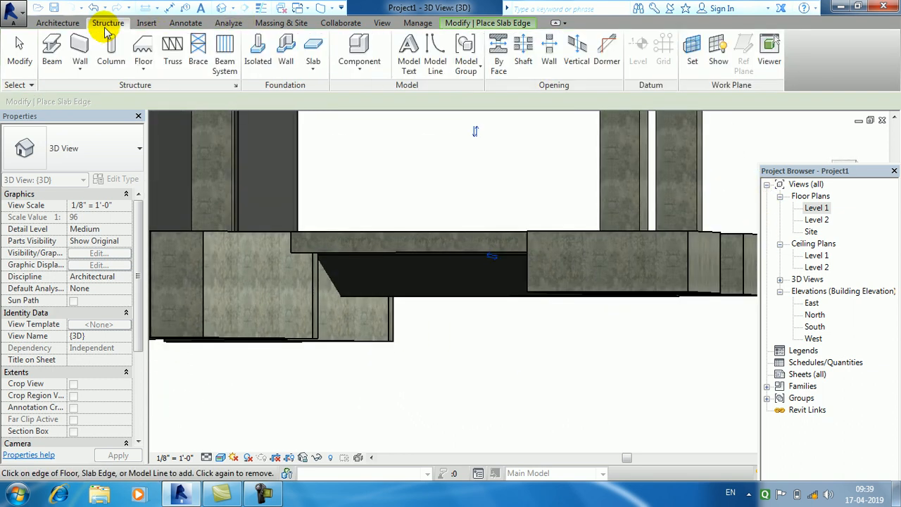
{"action": "left_click", "coordinate": [312, 69]}
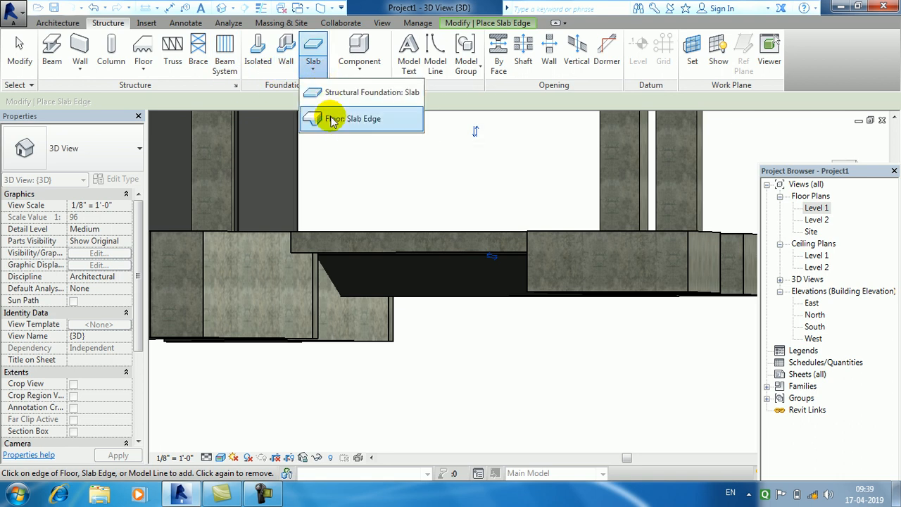
{"action": "left_click", "coordinate": [330, 115]}
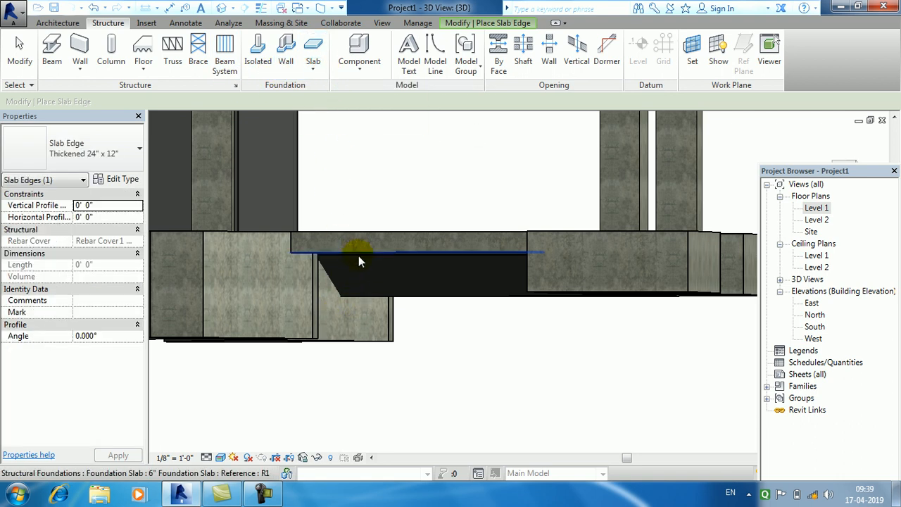
{"action": "left_click", "coordinate": [355, 251]}
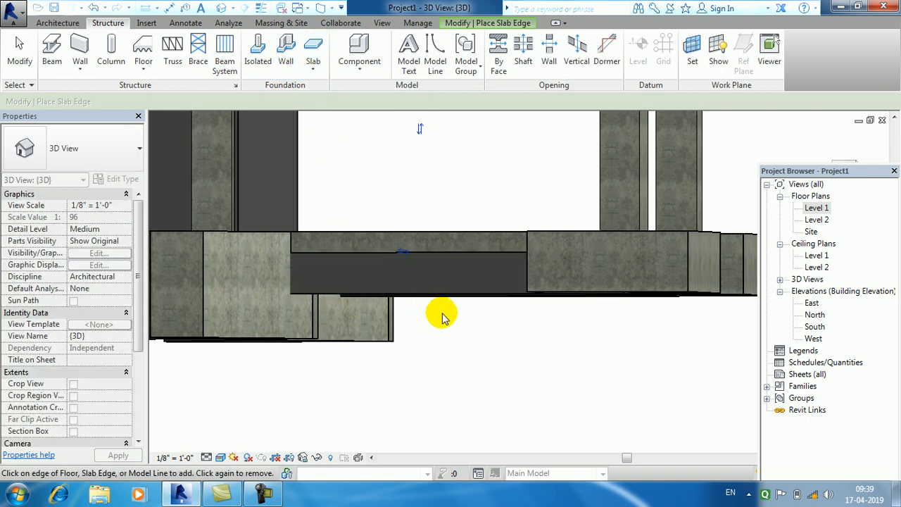
{"action": "left_click", "coordinate": [20, 56]}
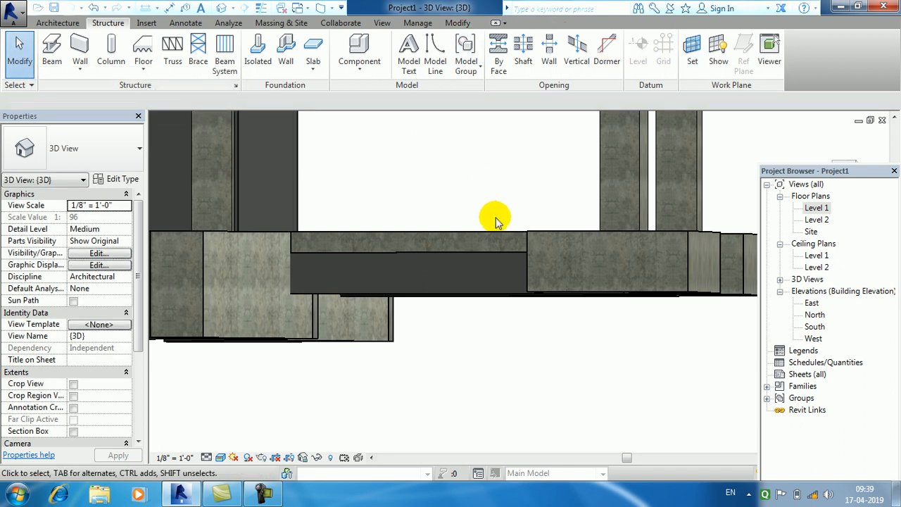
Edit the foundation slab's boundary on Level 1 to cut a rectangular opening about 3'-0" x 2'-4" near its middle, and show it in 3D.
{"action": "middle_click_drag", "start_coordinate": [519, 213], "coordinate": [489, 198]}
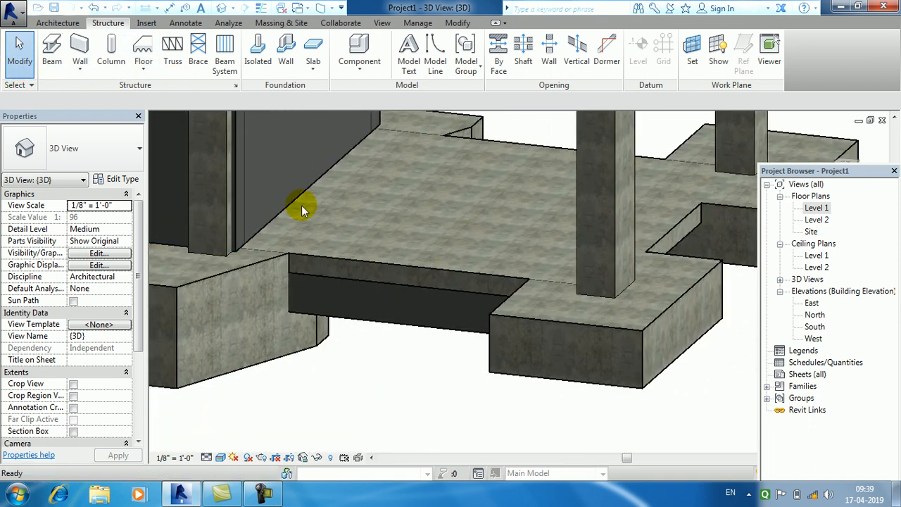
{"action": "left_click", "coordinate": [405, 266]}
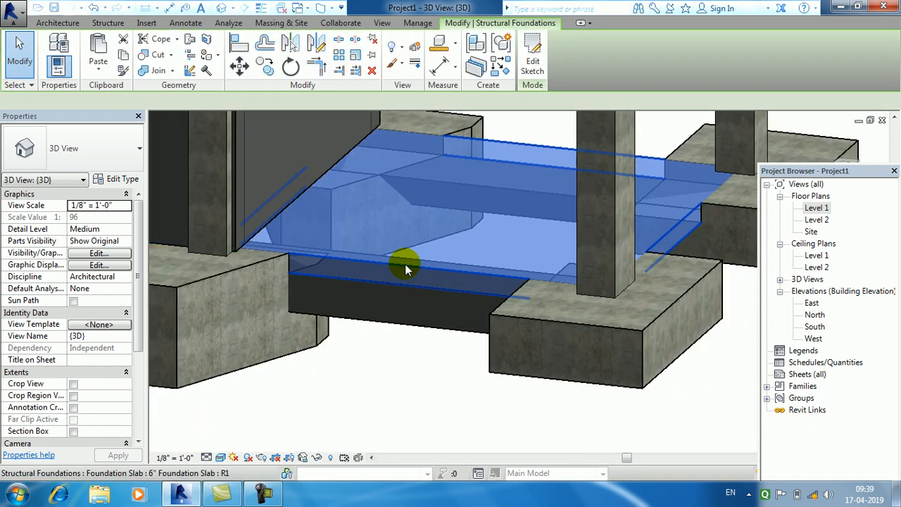
{"action": "left_click", "coordinate": [536, 62]}
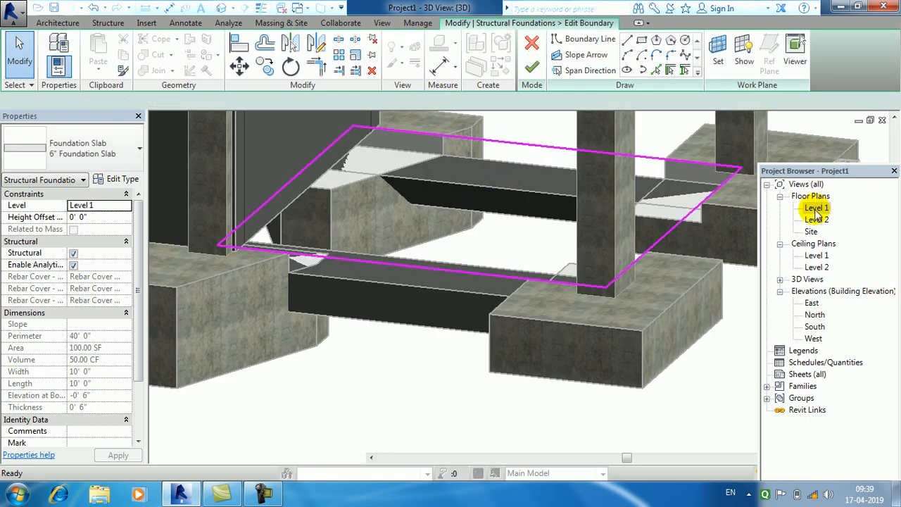
{"action": "double_click", "coordinate": [817, 209]}
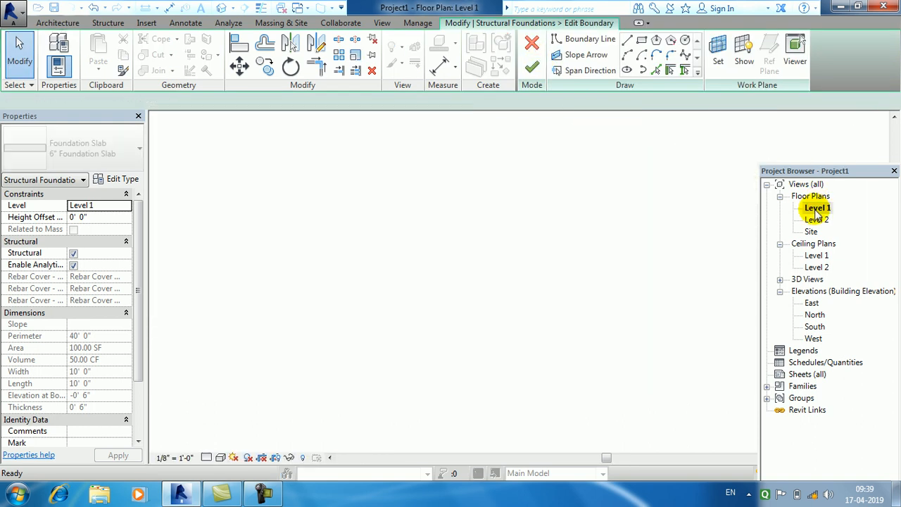
{"action": "left_click", "coordinate": [642, 40]}
{"action": "left_click", "coordinate": [399, 217]}
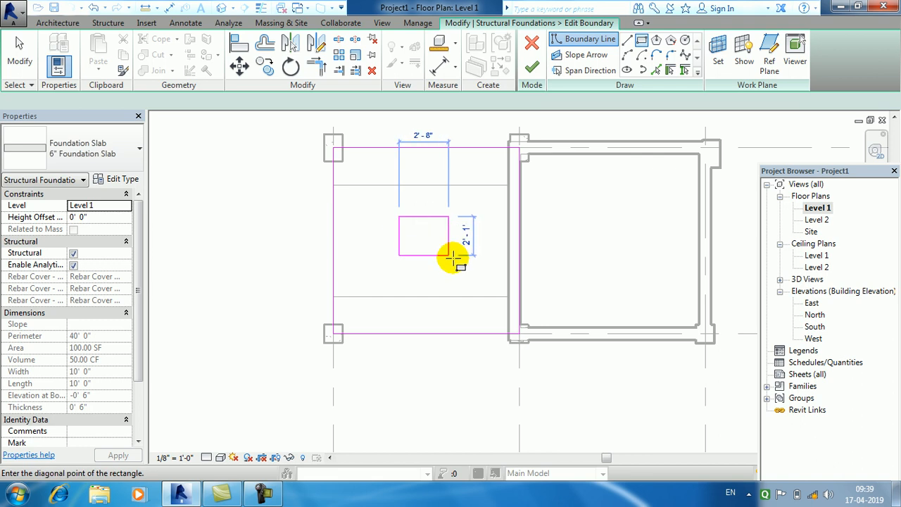
{"action": "left_click", "coordinate": [455, 260]}
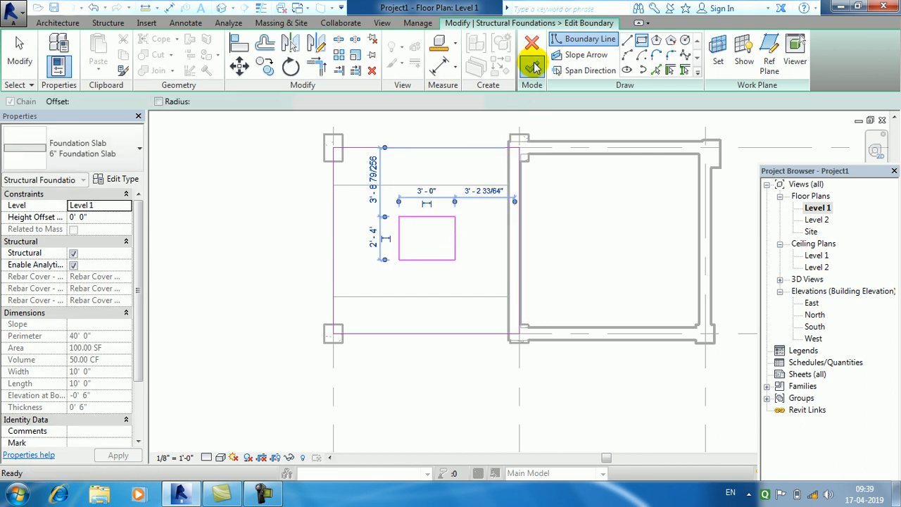
{"action": "left_click", "coordinate": [532, 65]}
{"action": "left_click", "coordinate": [222, 7]}
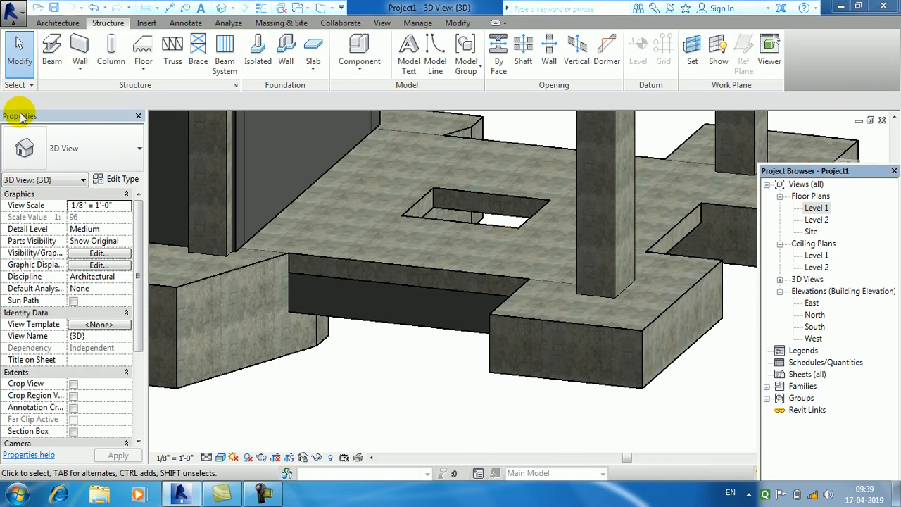
{"action": "left_click", "coordinate": [57, 22]}
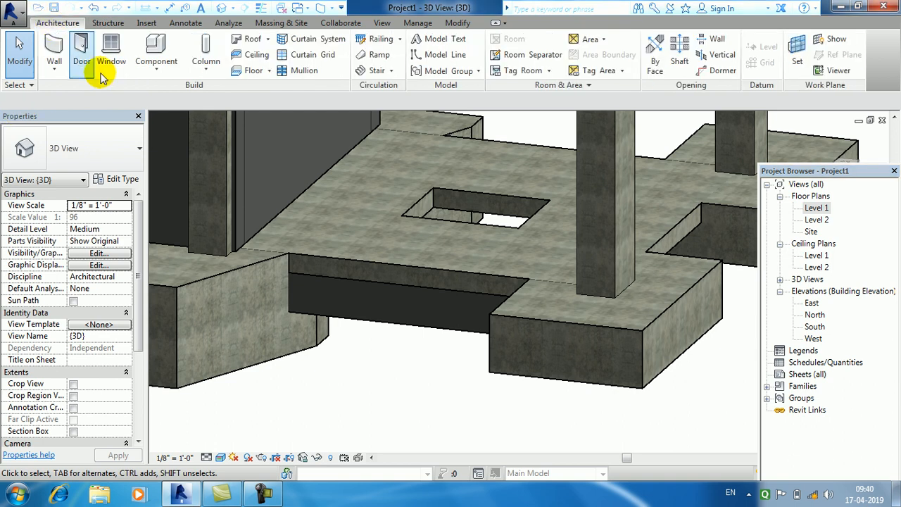
{"action": "left_click", "coordinate": [205, 60]}
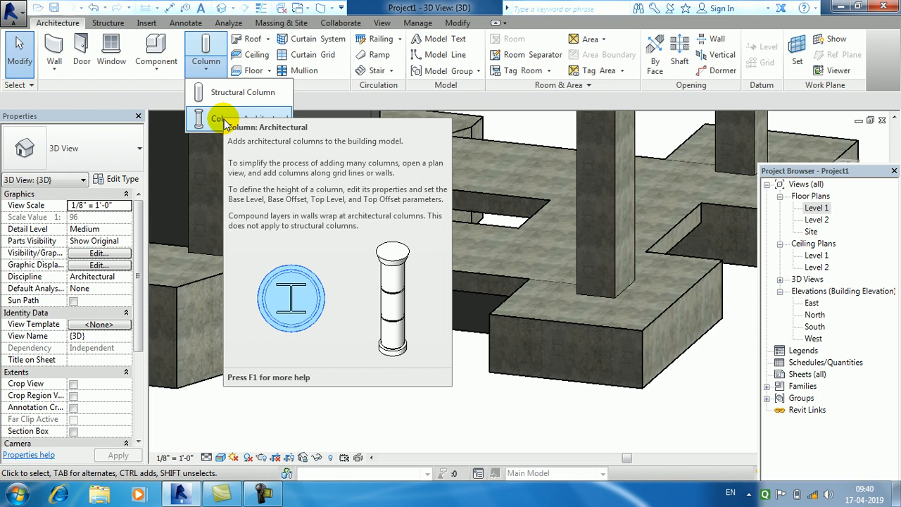
{"action": "left_click", "coordinate": [107, 23]}
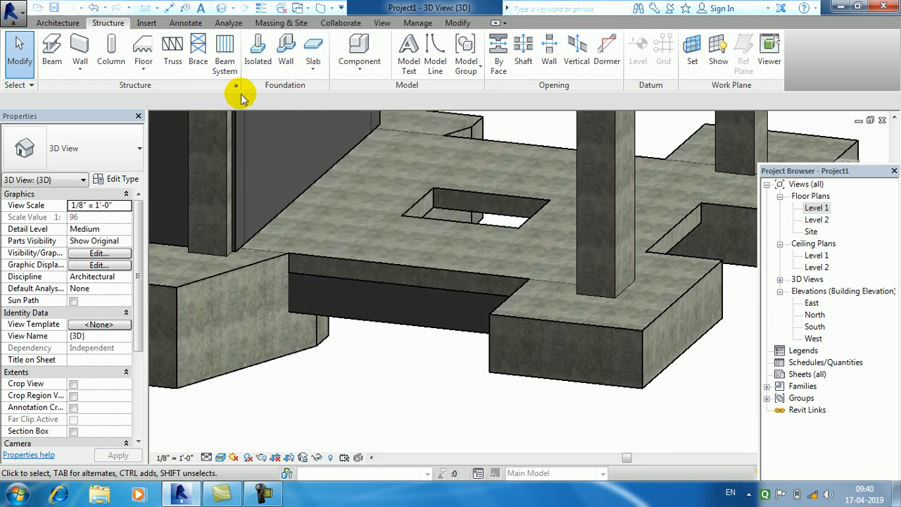
{"action": "left_click", "coordinate": [268, 495]}
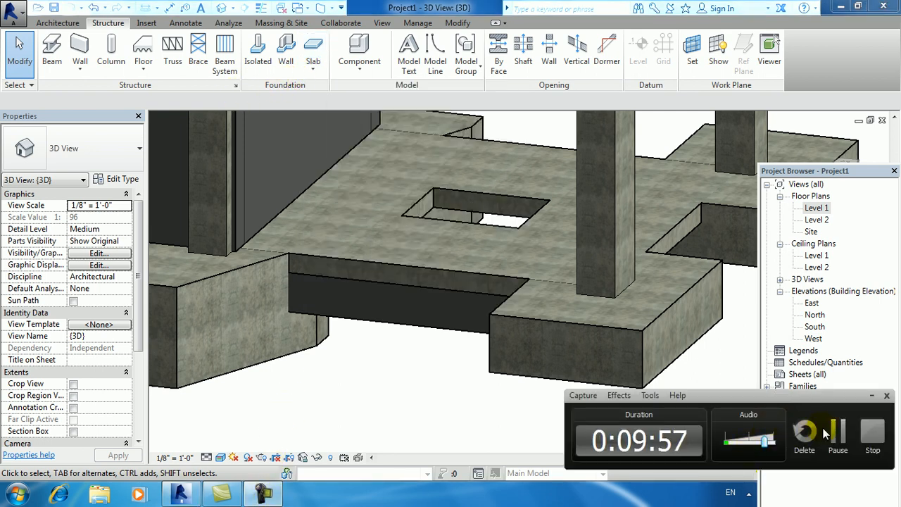